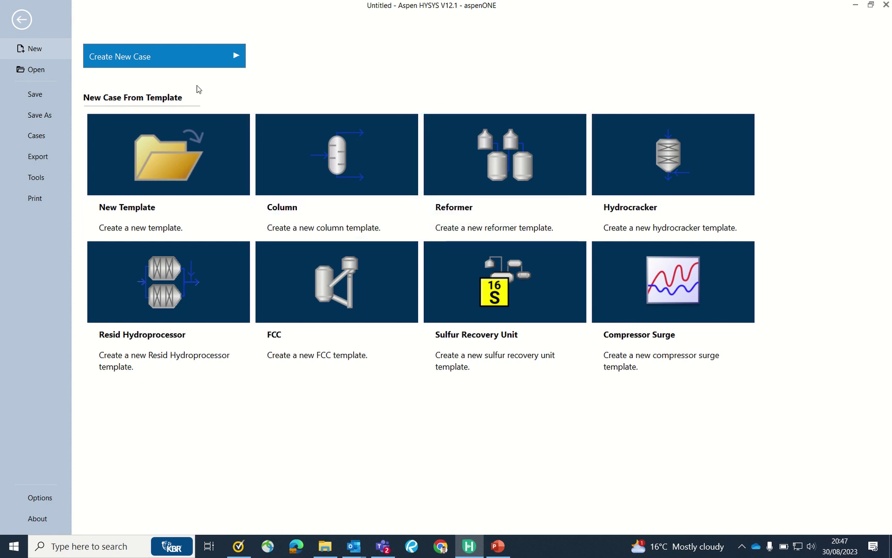
Start a new case and add Nitrogen to a new component list.
{"action": "left_click", "coordinate": [154, 58]}
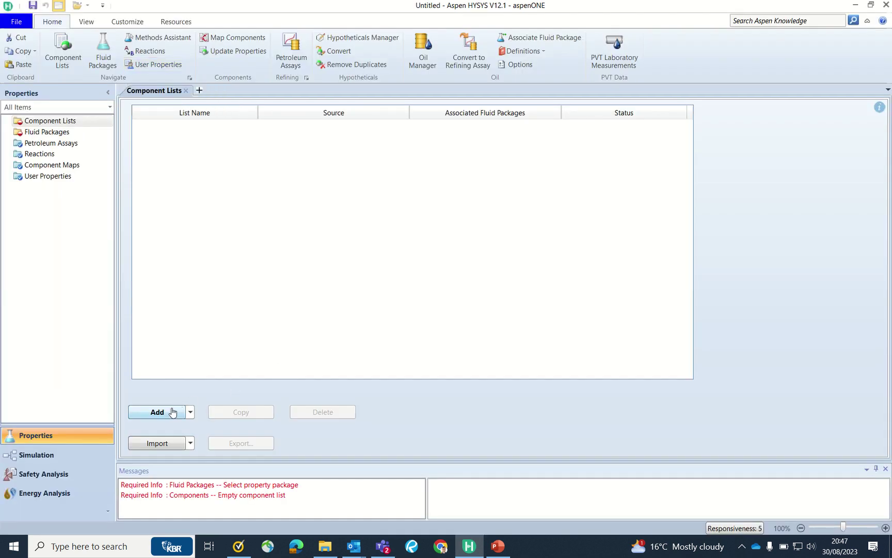
{"action": "left_click", "coordinate": [173, 412]}
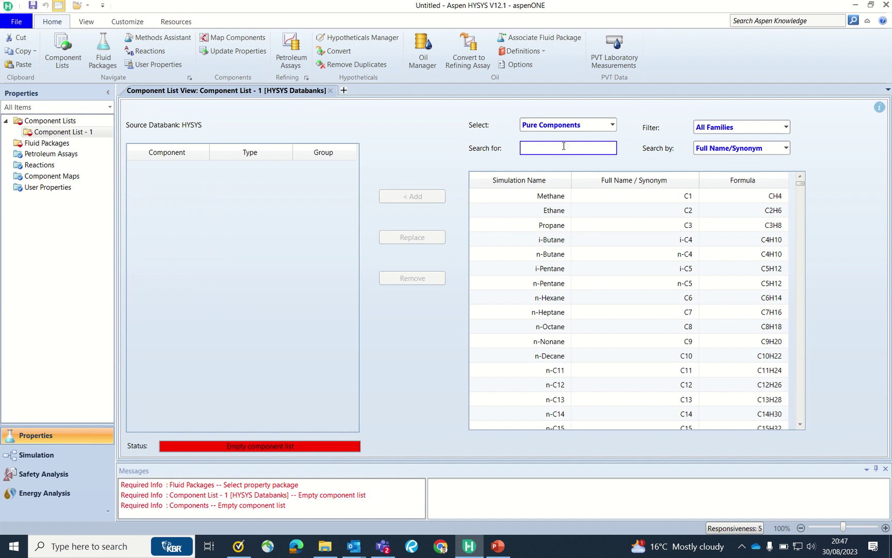
{"action": "type", "text": "nitro"}
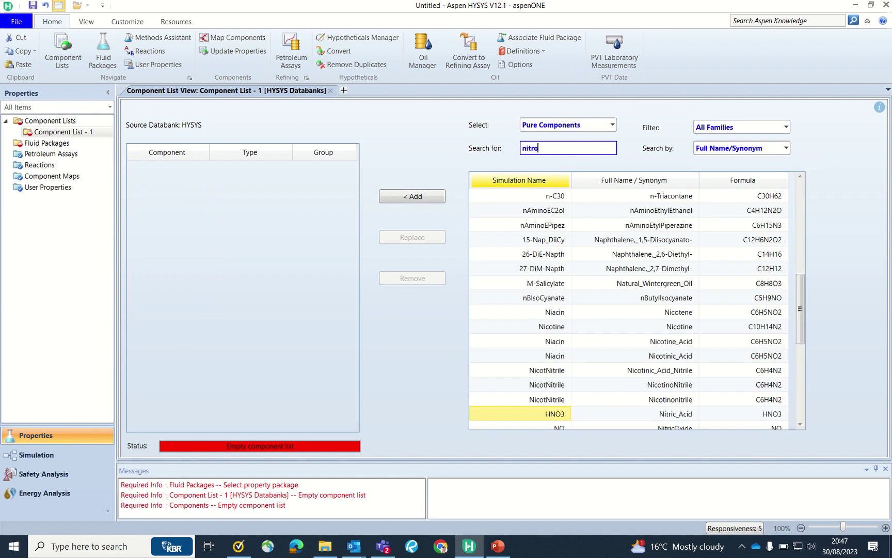
{"action": "type", "text": "ge"}
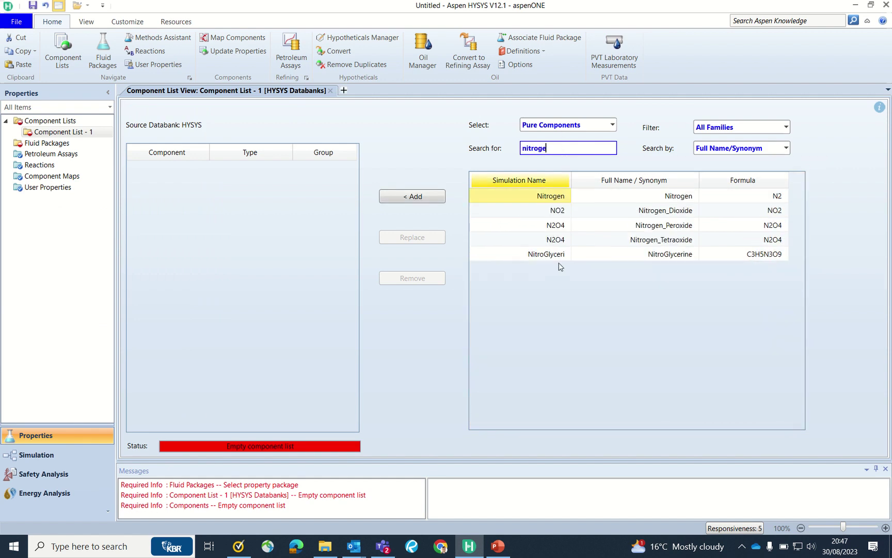
{"action": "left_click", "coordinate": [413, 196]}
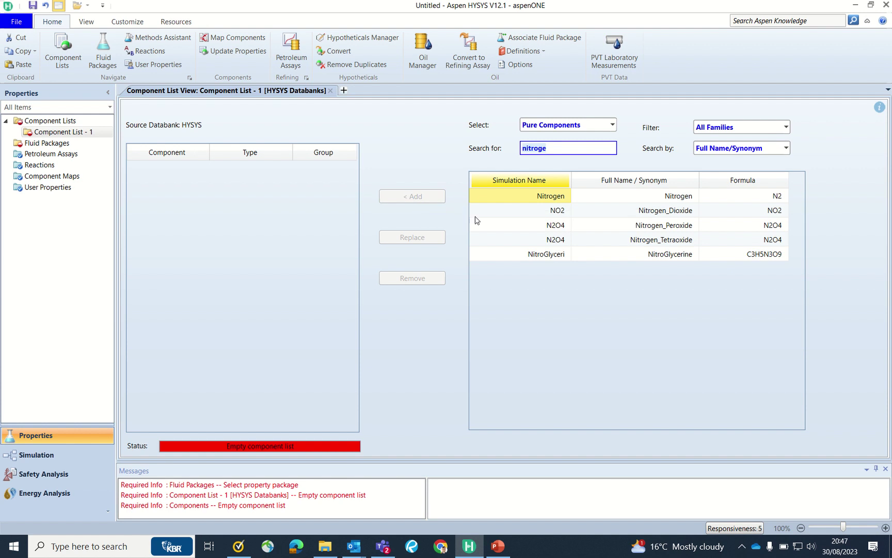
Add a fluid package using the Peng-Robinson property package.
{"action": "left_click", "coordinate": [46, 143]}
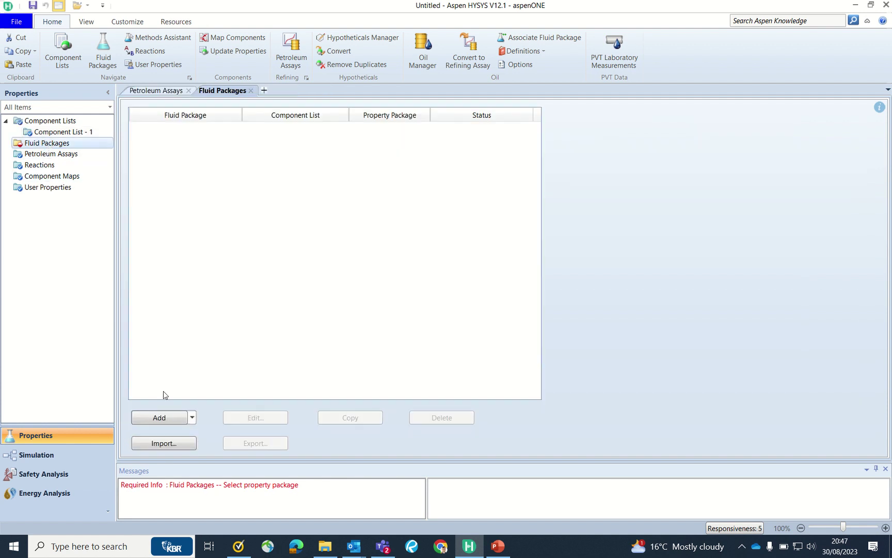
{"action": "left_click", "coordinate": [159, 418]}
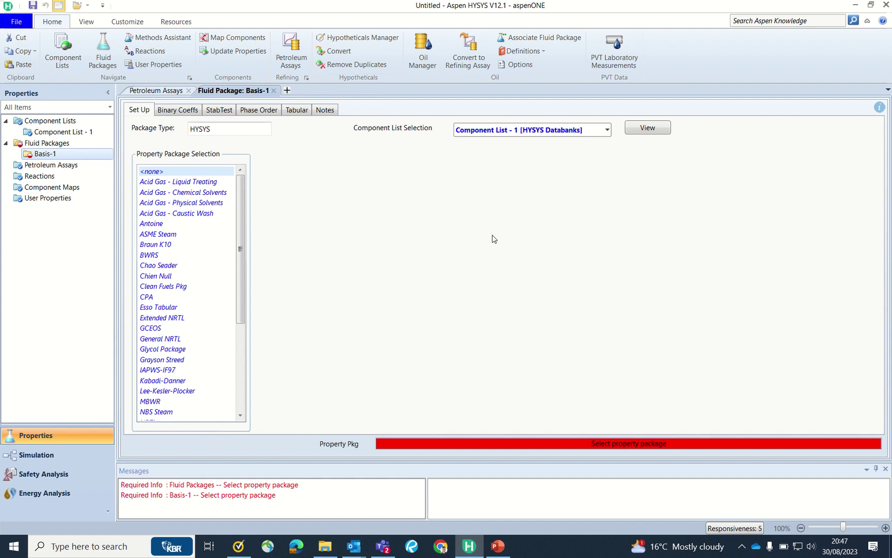
{"action": "scroll", "coordinate": [191, 273], "scroll_direction": "down", "scroll_amount": 4}
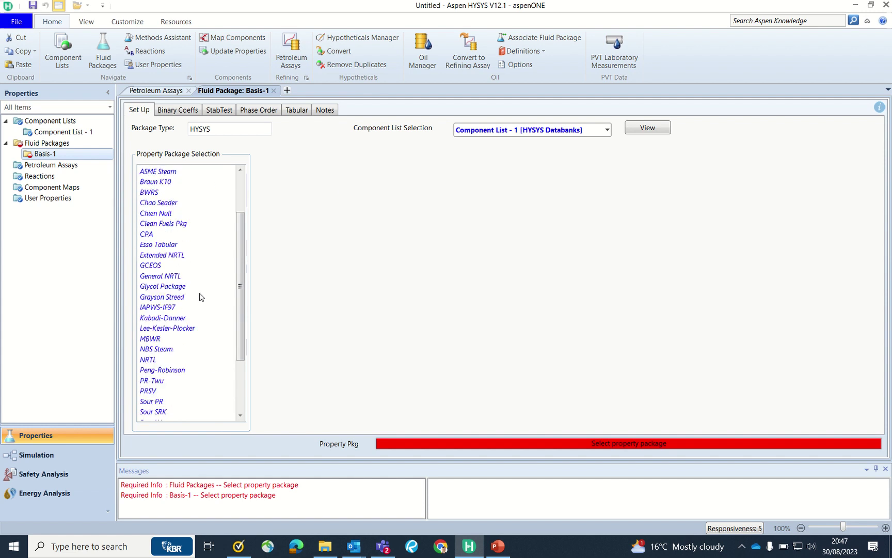
{"action": "left_click", "coordinate": [183, 339]}
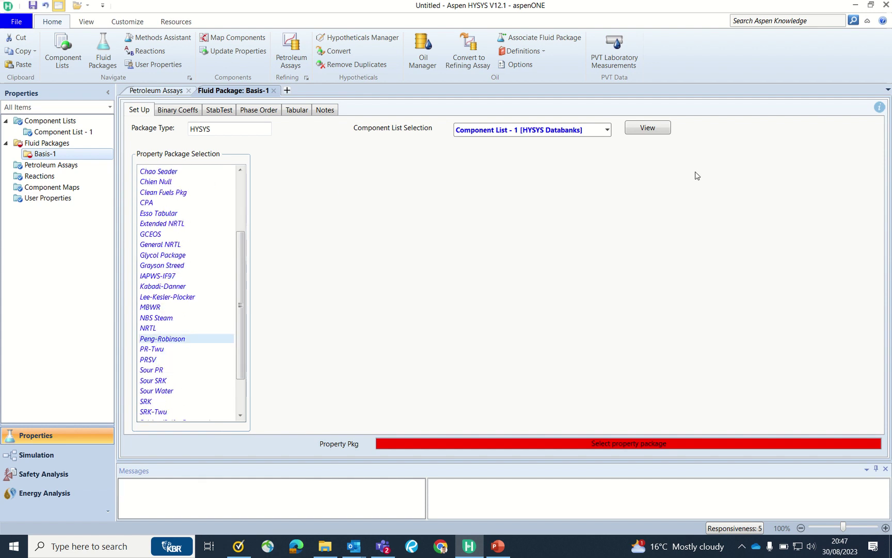
In Simulation, place material stream 1 and valve VLV-100, connecting stream 1 to the valve inlet.
{"action": "left_click", "coordinate": [36, 454]}
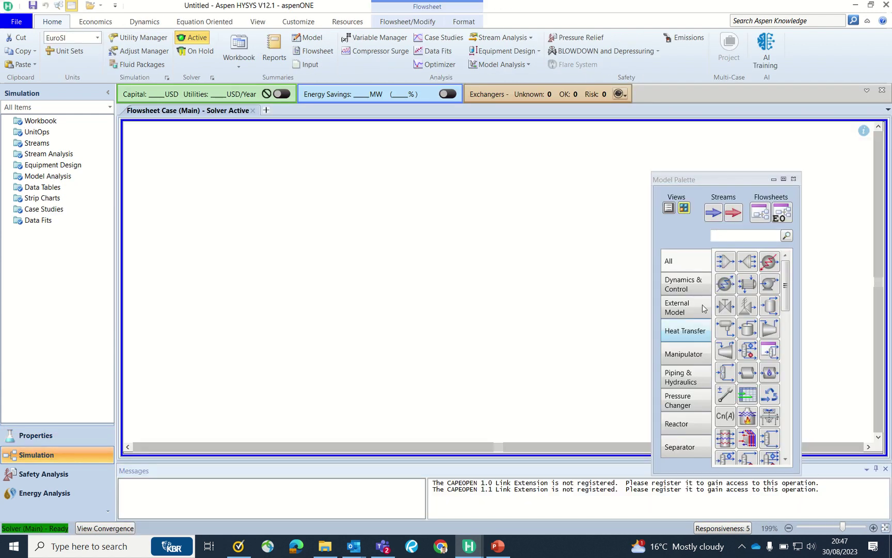
{"action": "left_click_drag", "start_coordinate": [707, 212], "coordinate": [225, 250]}
{"action": "left_click_drag", "start_coordinate": [725, 305], "coordinate": [337, 266]}
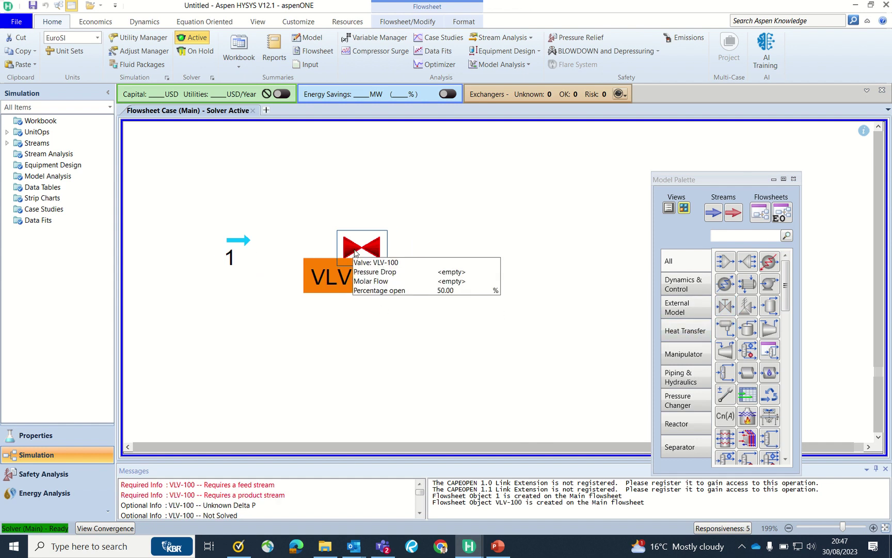
{"action": "left_click_drag", "start_coordinate": [251, 241], "coordinate": [477, 250]}
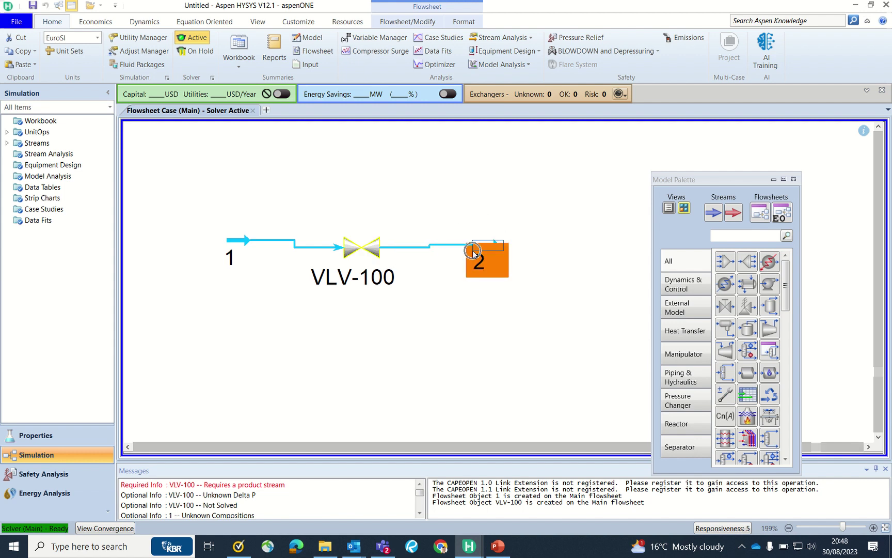
{"action": "left_click_drag", "start_coordinate": [239, 245], "coordinate": [248, 253]}
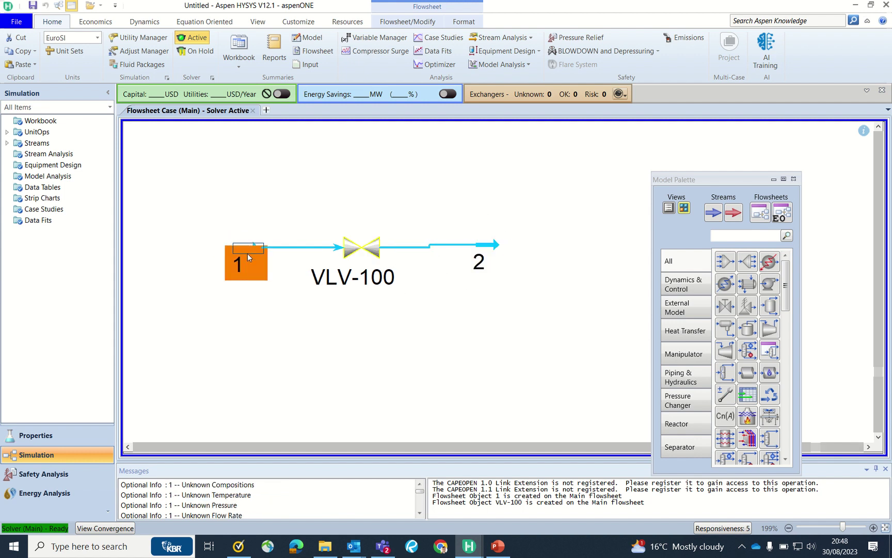
Set stream 1's composition to pure Nitrogen with mole fraction 1.
{"action": "double_click", "coordinate": [247, 252]}
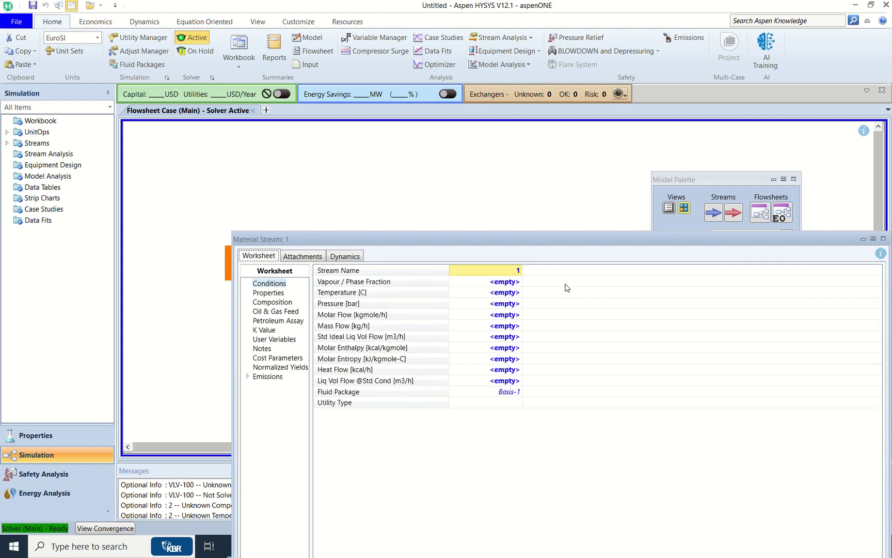
{"action": "left_click", "coordinate": [287, 302]}
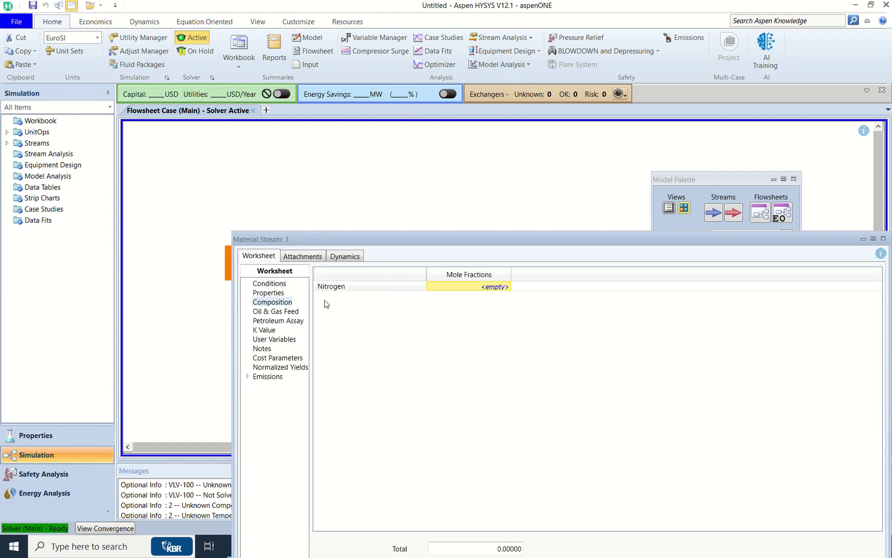
{"action": "left_click", "coordinate": [492, 291]}
{"action": "type", "text": "1"}
{"action": "key", "text": "Return"}
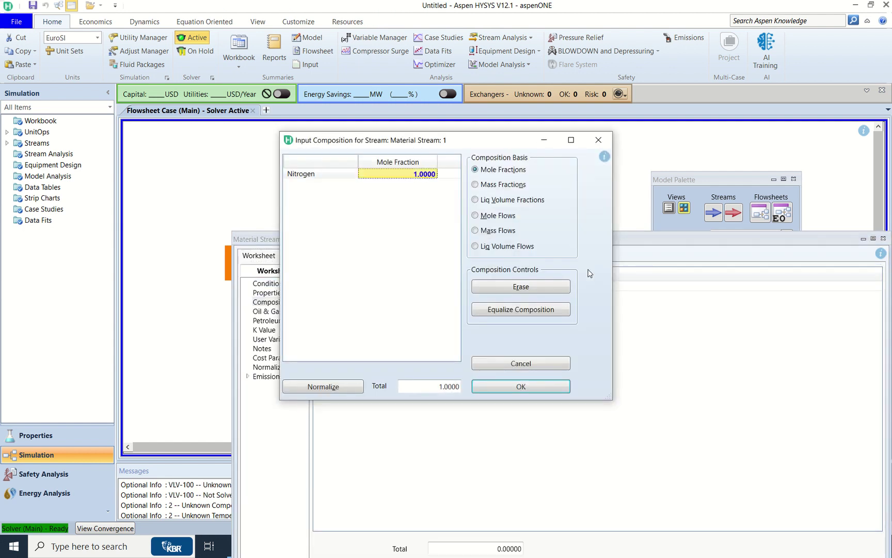
{"action": "left_click", "coordinate": [498, 388]}
{"action": "left_click_drag", "start_coordinate": [593, 239], "coordinate": [441, 210]}
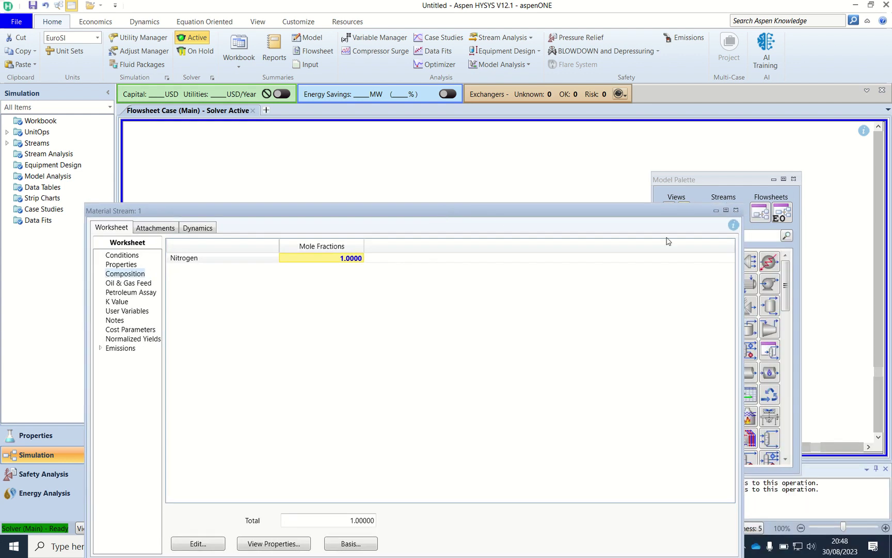
{"action": "left_click", "coordinate": [735, 211]}
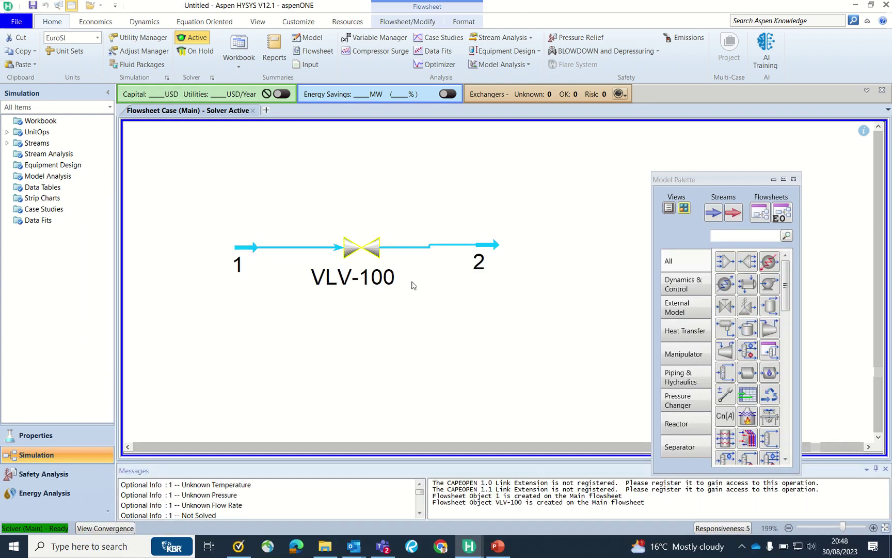
Enter stream 1's conditions: 40 °C, 10 bar and 1000 kg/h mass flow.
{"action": "double_click", "coordinate": [282, 248]}
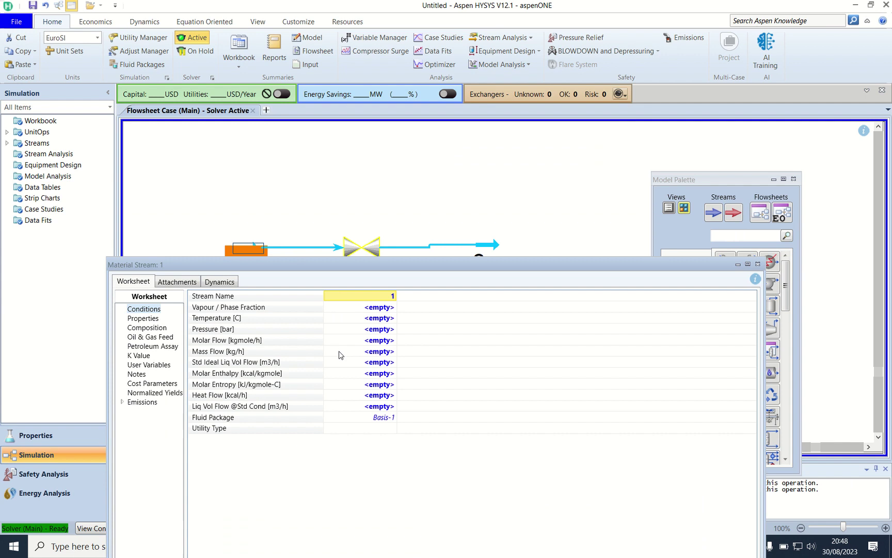
{"action": "left_click", "coordinate": [385, 320]}
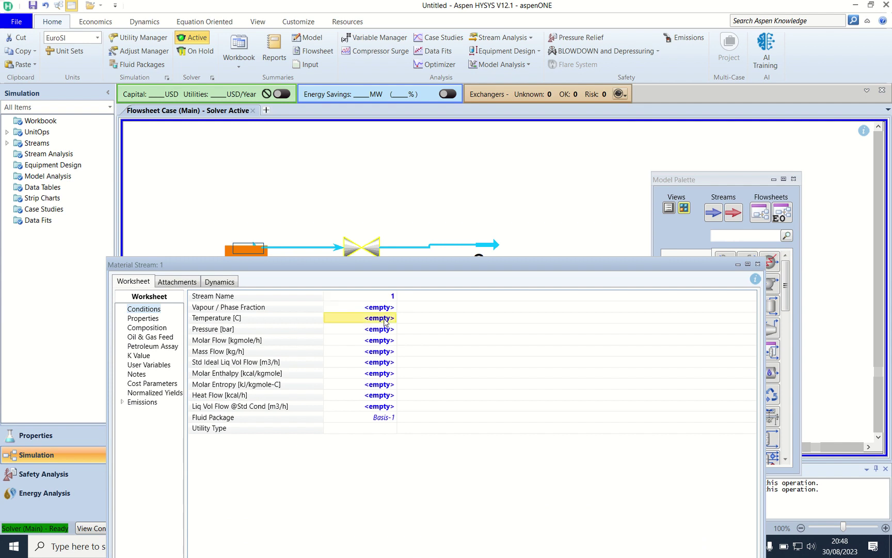
{"action": "type", "text": "40"}
{"action": "key", "text": "Return"}
{"action": "left_click", "coordinate": [360, 330]}
{"action": "type", "text": "10"}
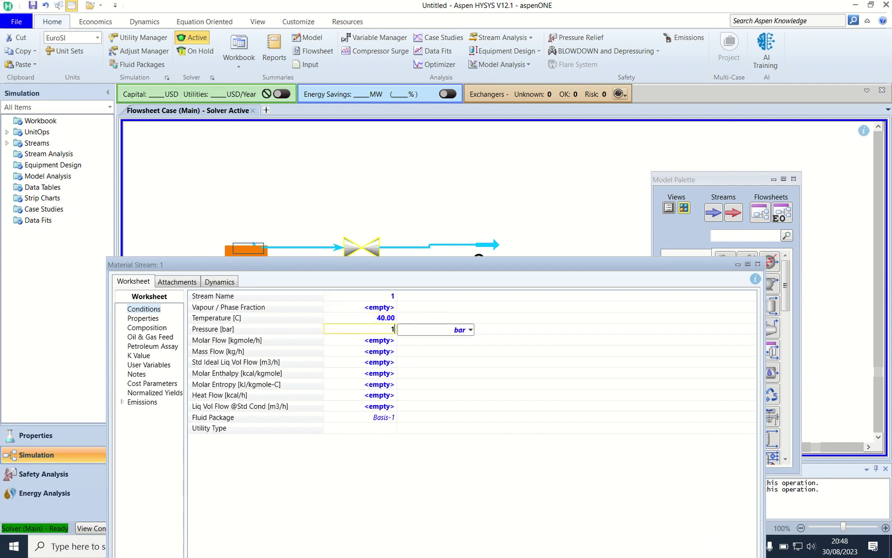
{"action": "key", "text": "Return"}
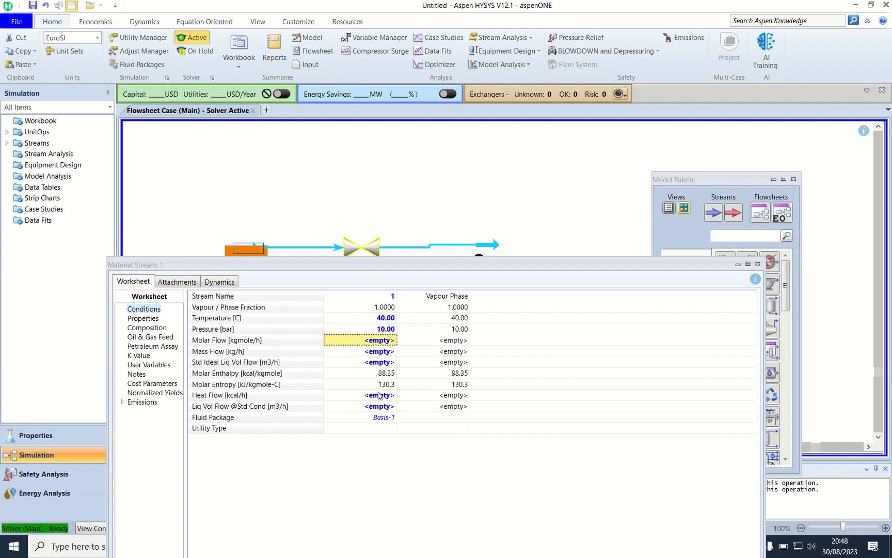
{"action": "left_click", "coordinate": [356, 356]}
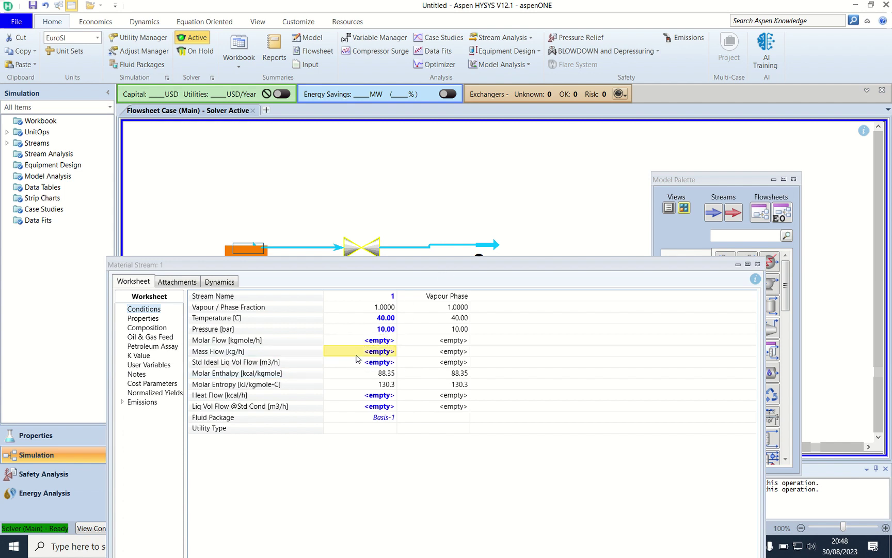
{"action": "type", "text": "1000"}
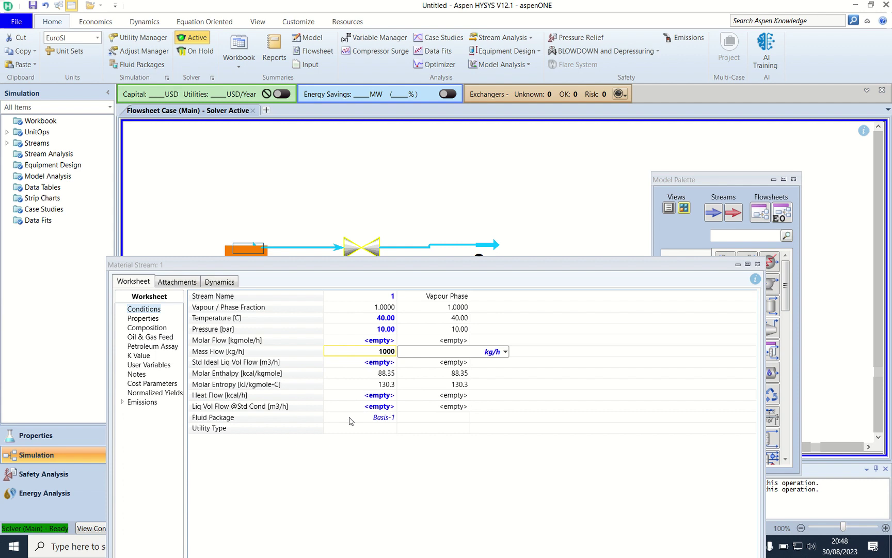
{"action": "left_click", "coordinate": [349, 421]}
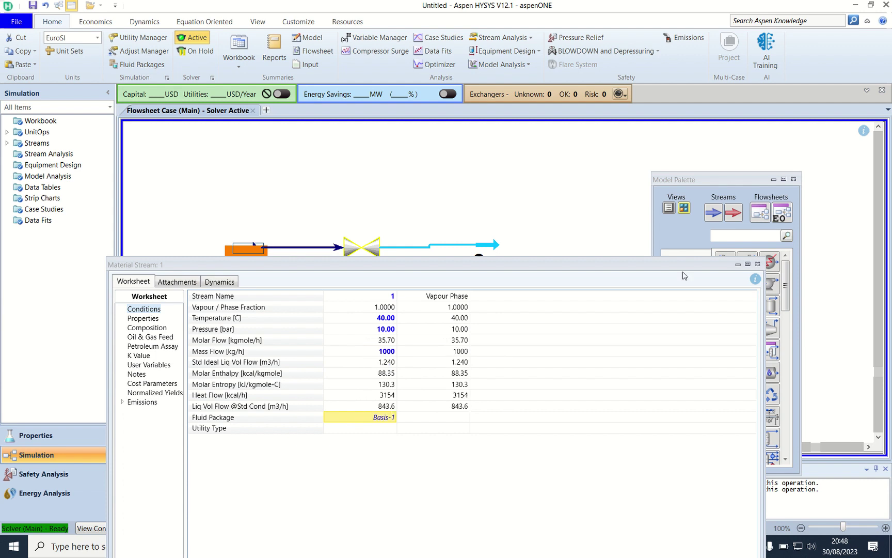
Set VLV-100's Delta P to 0.7 bar and align outlet stream 2 level with the valve.
{"action": "left_click", "coordinate": [757, 264]}
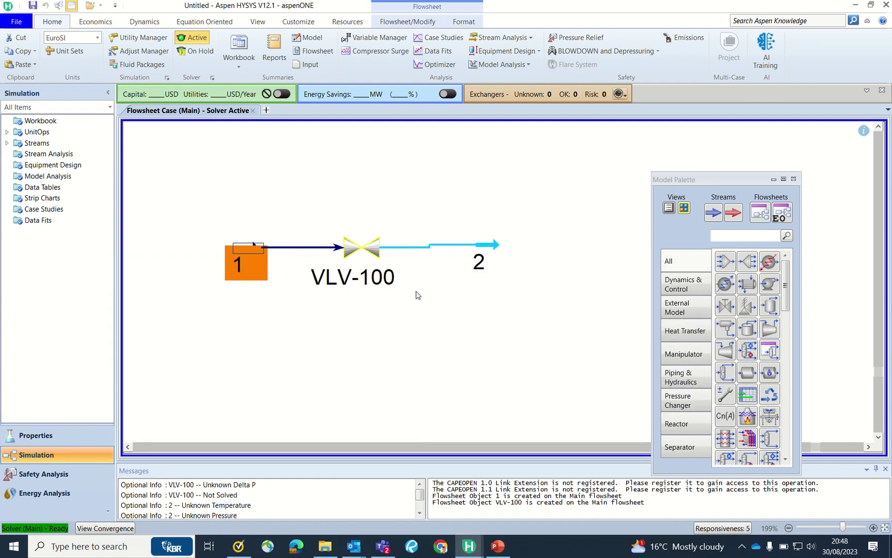
{"action": "double_click", "coordinate": [362, 252]}
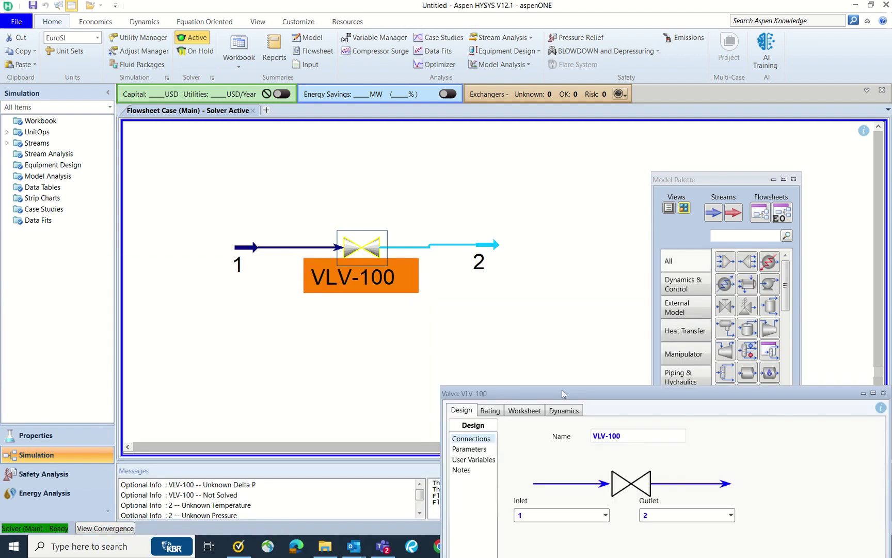
{"action": "left_click_drag", "start_coordinate": [561, 394], "coordinate": [350, 207]}
{"action": "left_click", "coordinate": [251, 262]}
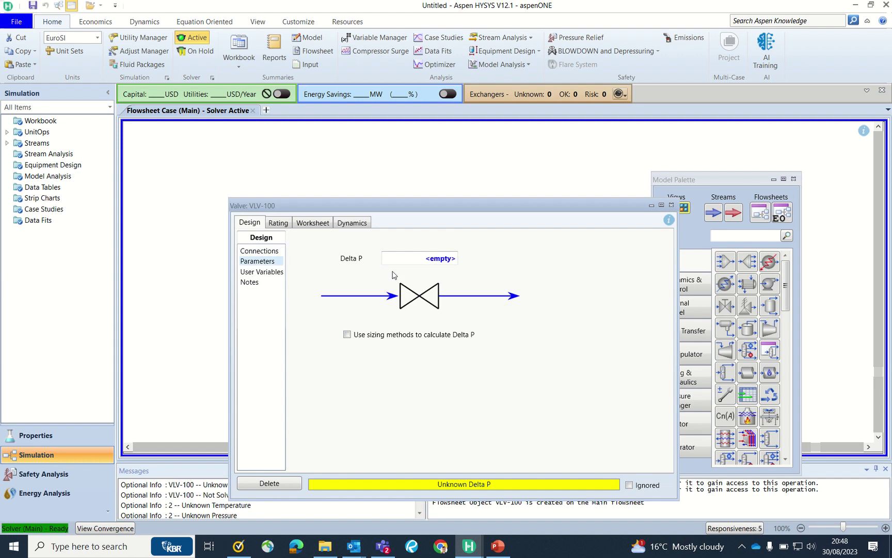
{"action": "left_click", "coordinate": [399, 258]}
{"action": "type", "text": "0"}
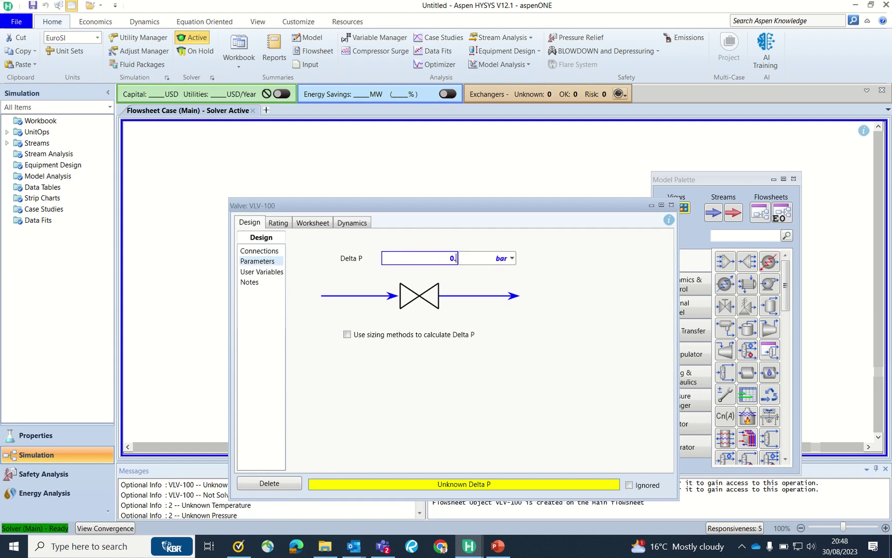
{"action": "type", "text": ".7"}
{"action": "key", "text": "Return"}
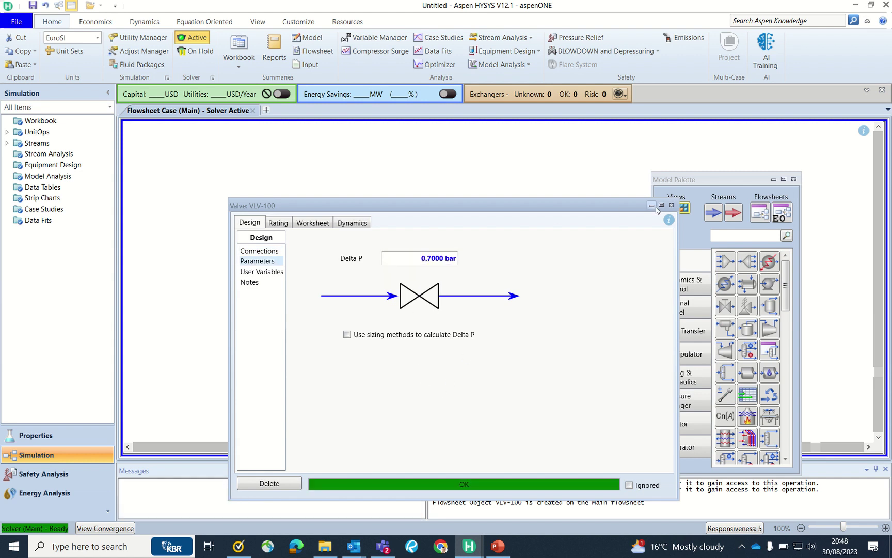
{"action": "left_click", "coordinate": [671, 205]}
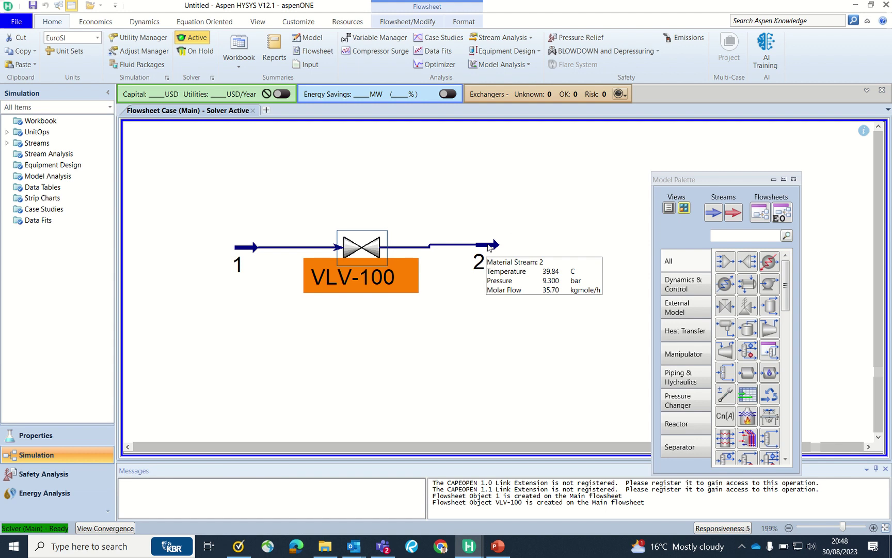
{"action": "left_click_drag", "start_coordinate": [478, 252], "coordinate": [476, 254]}
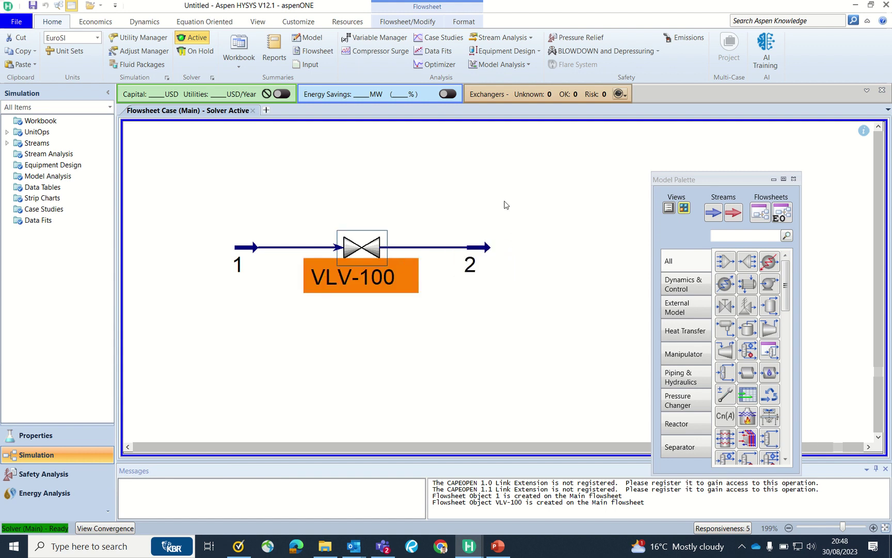
{"action": "left_click", "coordinate": [493, 309]}
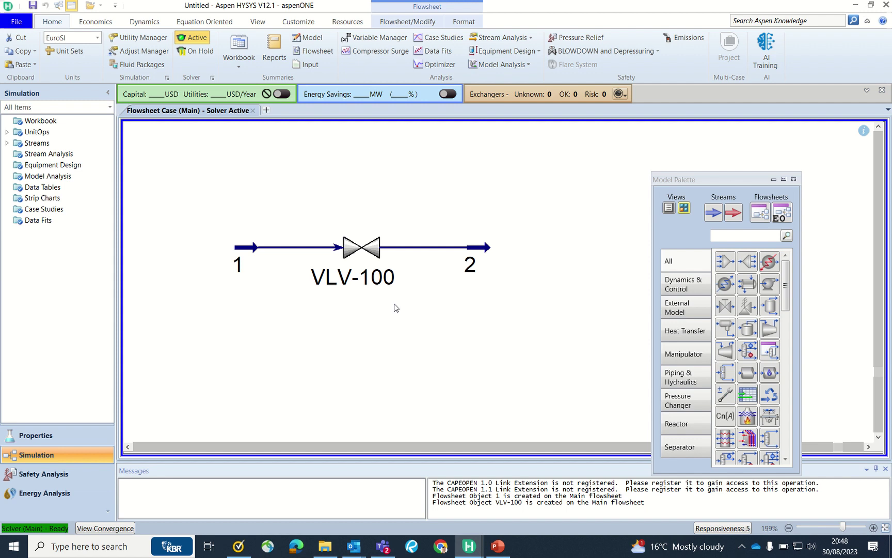
{"action": "double_click", "coordinate": [364, 253]}
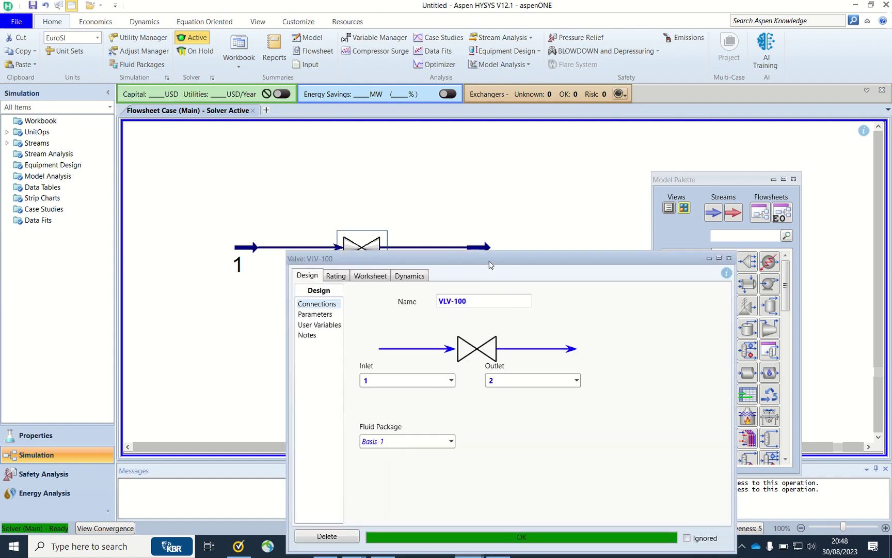
{"action": "left_click_drag", "start_coordinate": [490, 259], "coordinate": [467, 136]}
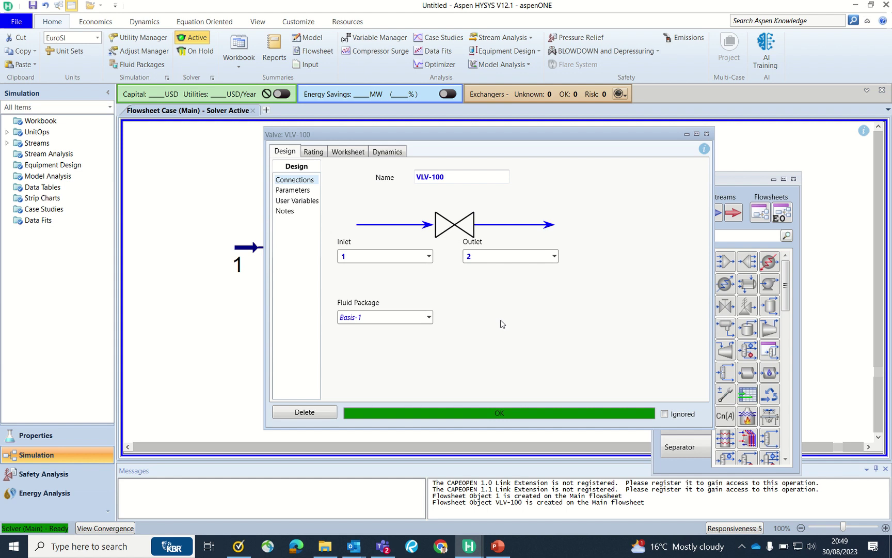
{"action": "left_click_drag", "start_coordinate": [577, 135], "coordinate": [475, 145]}
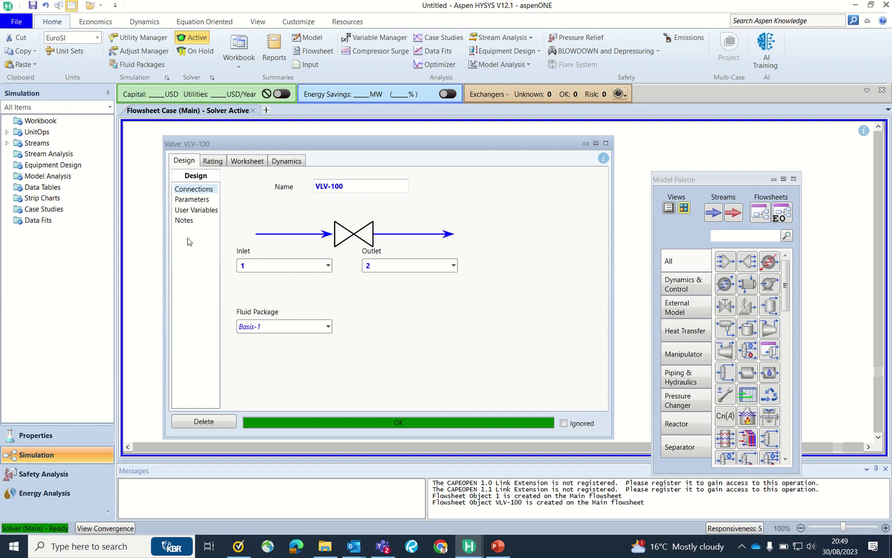
{"action": "left_click", "coordinate": [195, 201]}
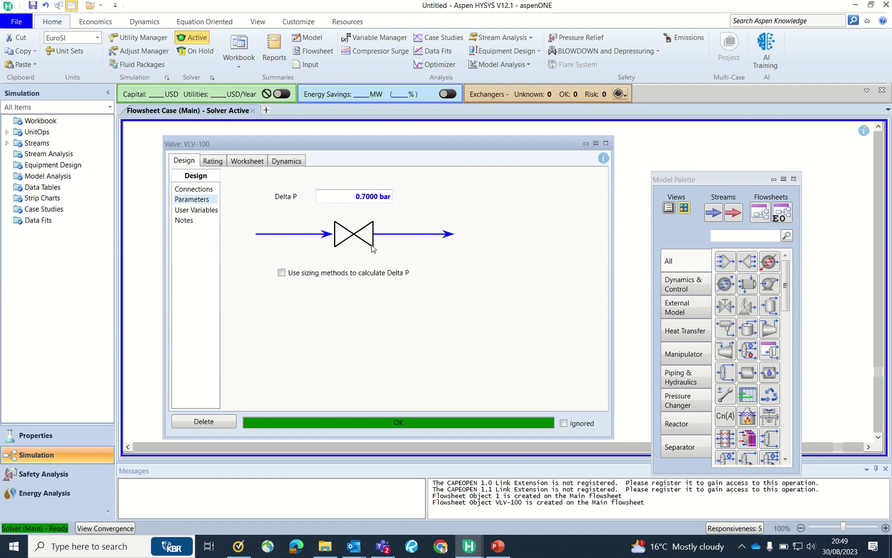
Reopen VLV-100's property window on its connections page with streams 1 and 2.
{"action": "left_click", "coordinate": [607, 143]}
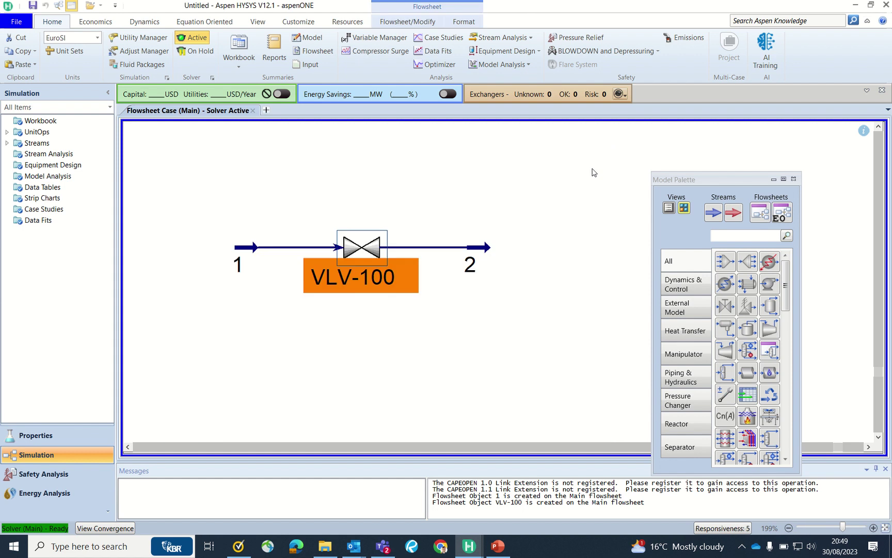
{"action": "left_click", "coordinate": [304, 255]}
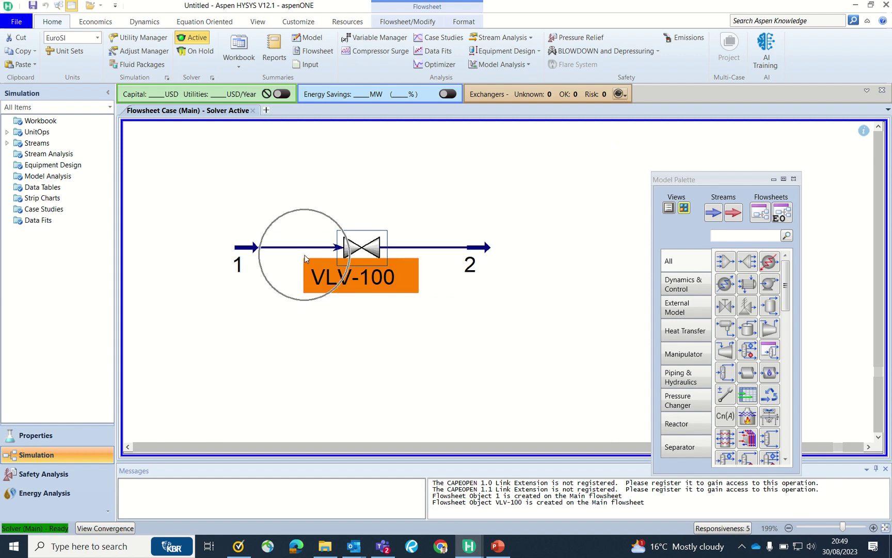
{"action": "left_click", "coordinate": [430, 248]}
{"action": "left_click", "coordinate": [431, 248]}
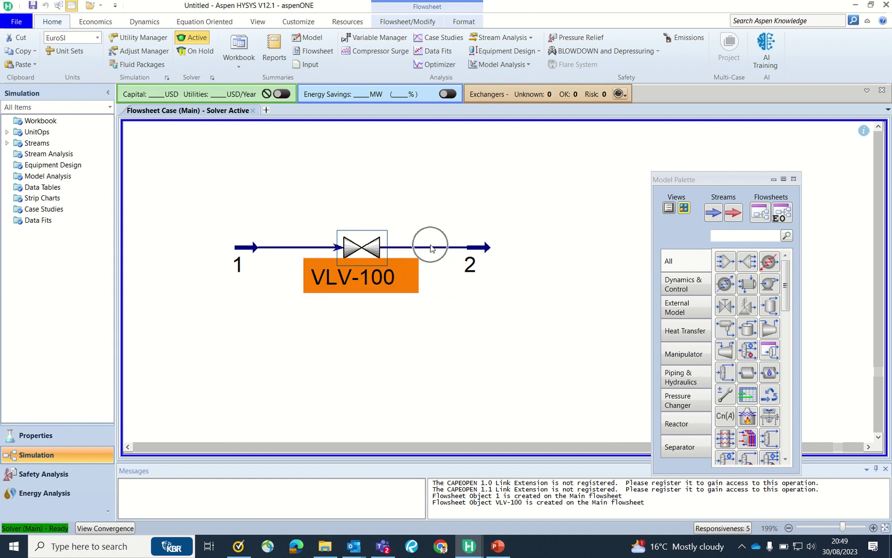
{"action": "double_click", "coordinate": [360, 248]}
{"action": "left_click_drag", "start_coordinate": [474, 178], "coordinate": [449, 145]}
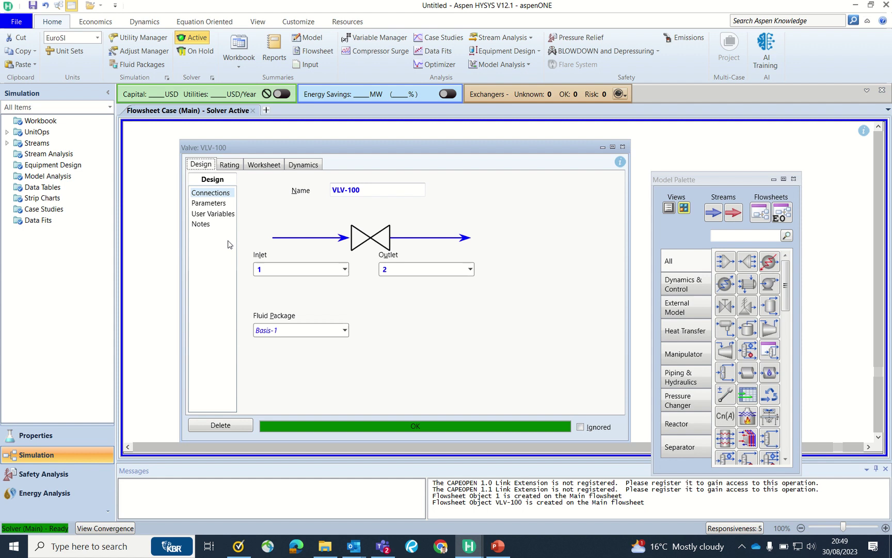
Review VLV-100's Parameters, User Variables and Rating Sizing pages, then open Help with F1.
{"action": "left_click", "coordinate": [210, 203]}
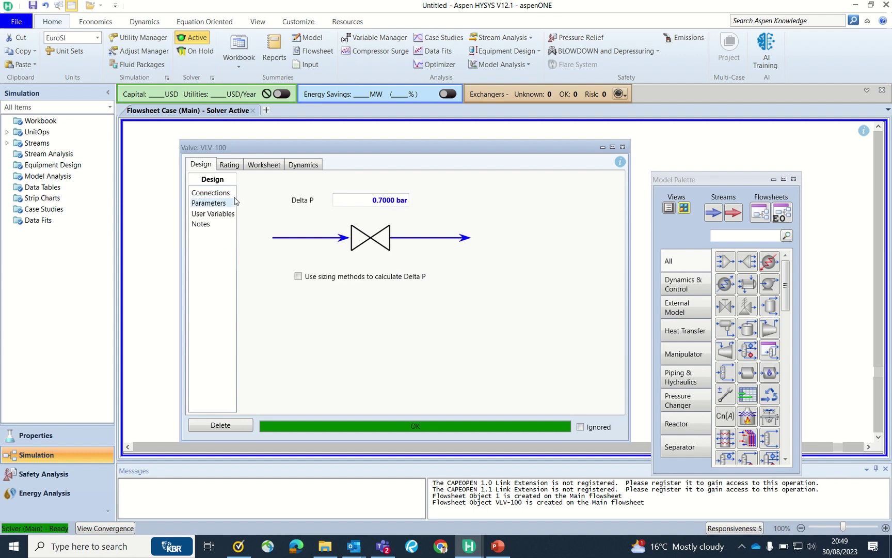
{"action": "left_click", "coordinate": [217, 215]}
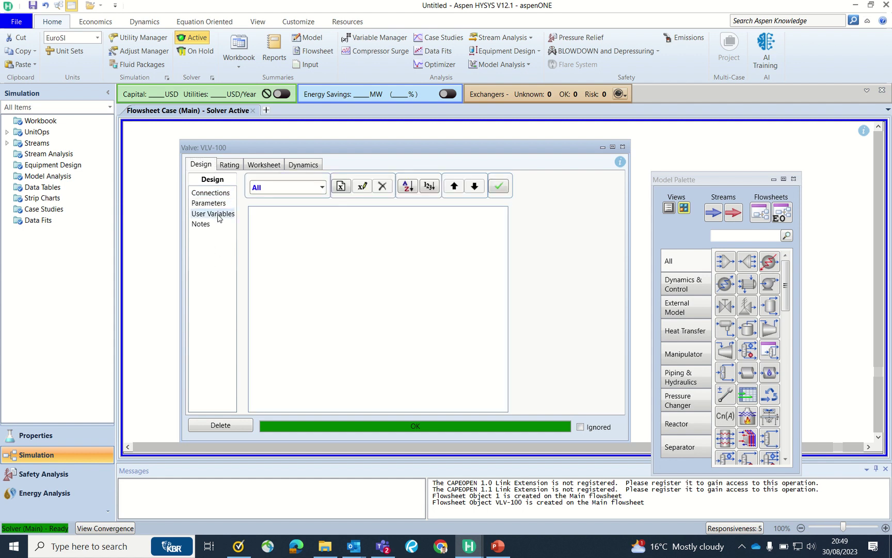
{"action": "left_click", "coordinate": [230, 164]}
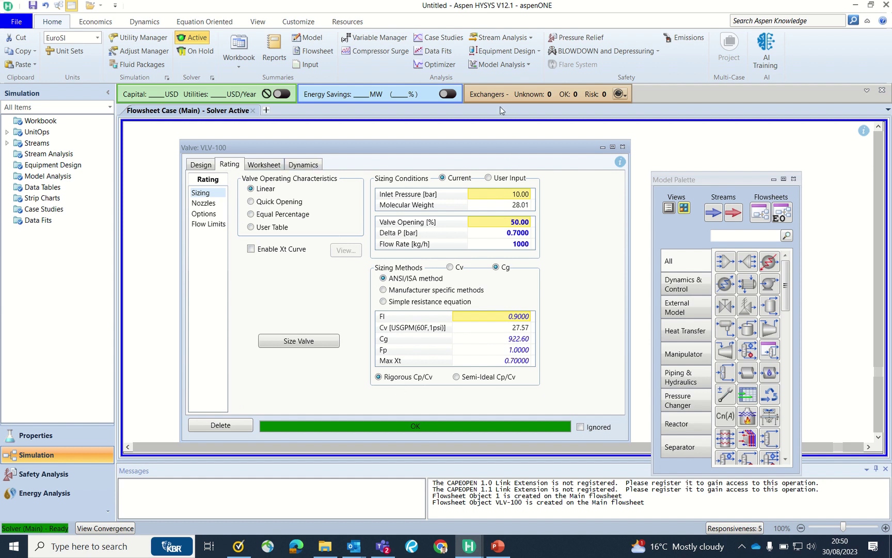
{"action": "mouse_move", "coordinate": [481, 145]}
{"action": "left_mouse_down"}
{"action": "mouse_move", "coordinate": [423, 137]}
{"action": "mouse_move", "coordinate": [481, 141]}
{"action": "left_mouse_up"}
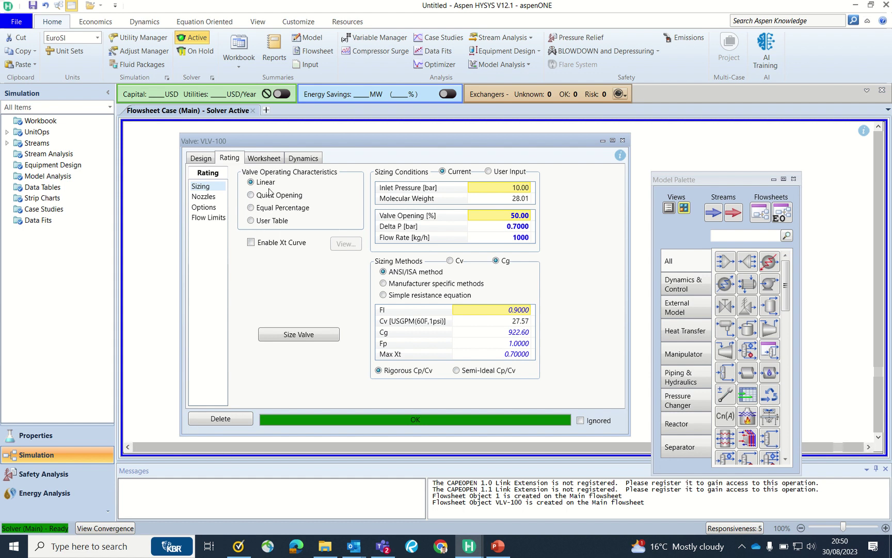
{"action": "key", "text": "F1"}
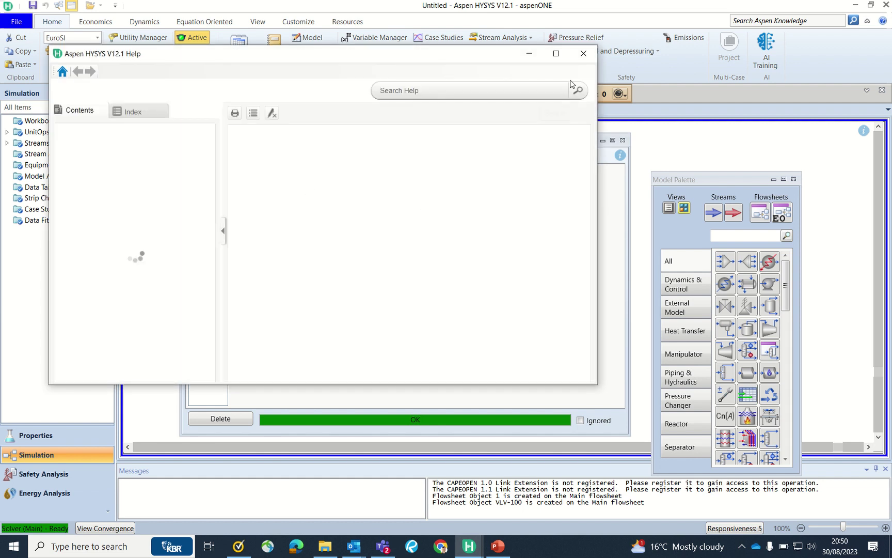
Maximize the Help window and scroll through the valve Sizing Page's sizing methods tables.
{"action": "left_click", "coordinate": [557, 54]}
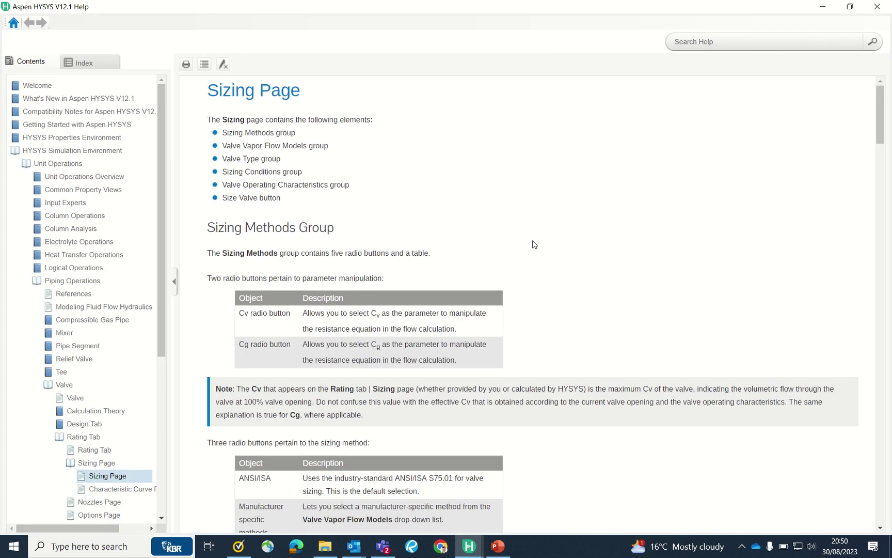
{"action": "scroll", "coordinate": [535, 242], "scroll_direction": "down", "scroll_amount": 2}
{"action": "scroll", "coordinate": [535, 243], "scroll_direction": "up", "scroll_amount": 1}
{"action": "scroll", "coordinate": [458, 236], "scroll_direction": "down", "scroll_amount": 1}
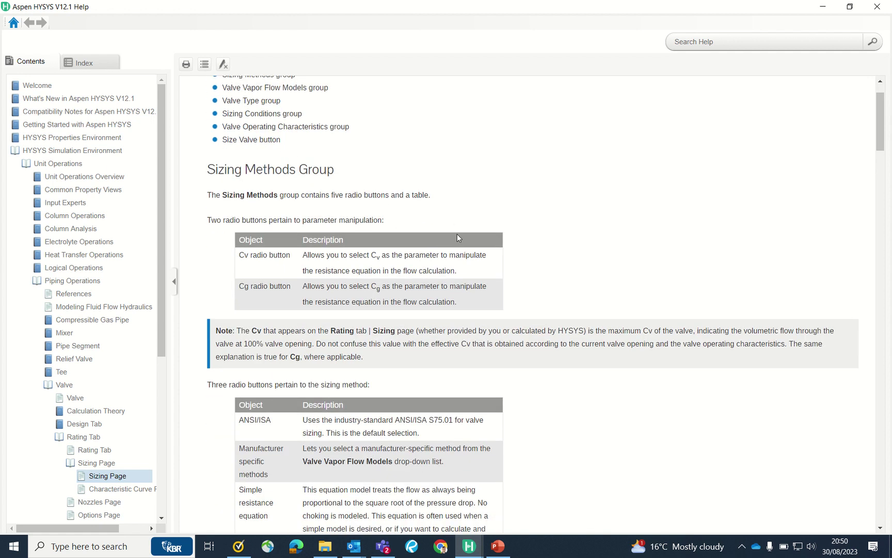
{"action": "scroll", "coordinate": [458, 236], "scroll_direction": "up", "scroll_amount": 1}
{"action": "scroll", "coordinate": [454, 247], "scroll_direction": "down", "scroll_amount": 2}
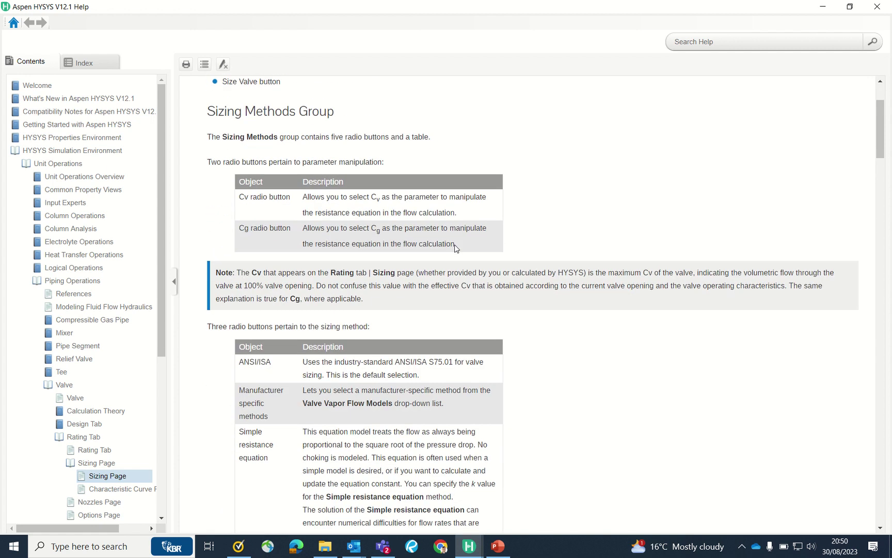
{"action": "scroll", "coordinate": [454, 246], "scroll_direction": "up", "scroll_amount": 2}
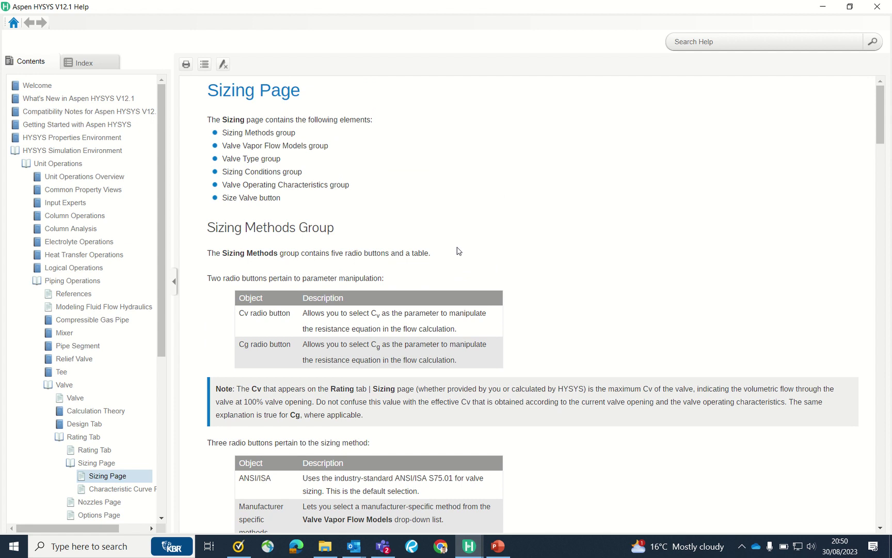
{"action": "scroll", "coordinate": [457, 251], "scroll_direction": "down", "scroll_amount": 10}
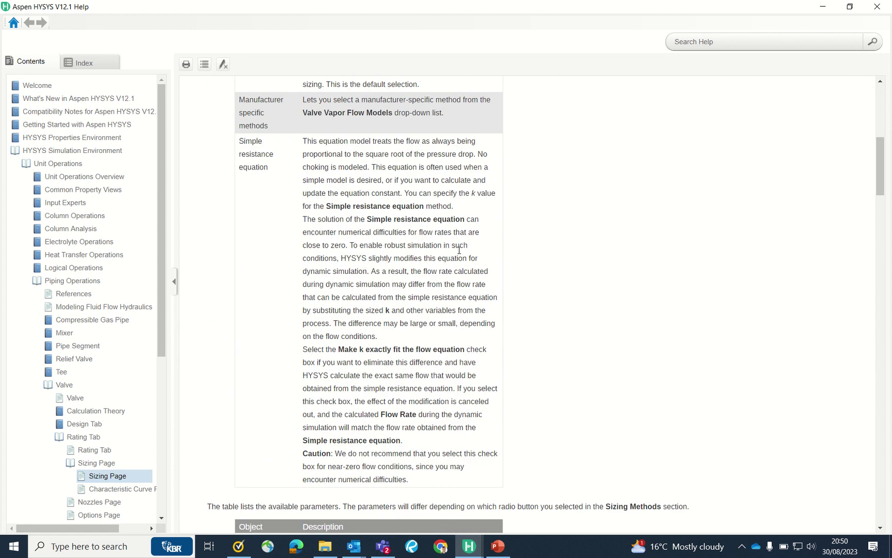
{"action": "scroll", "coordinate": [459, 250], "scroll_direction": "down", "scroll_amount": 4}
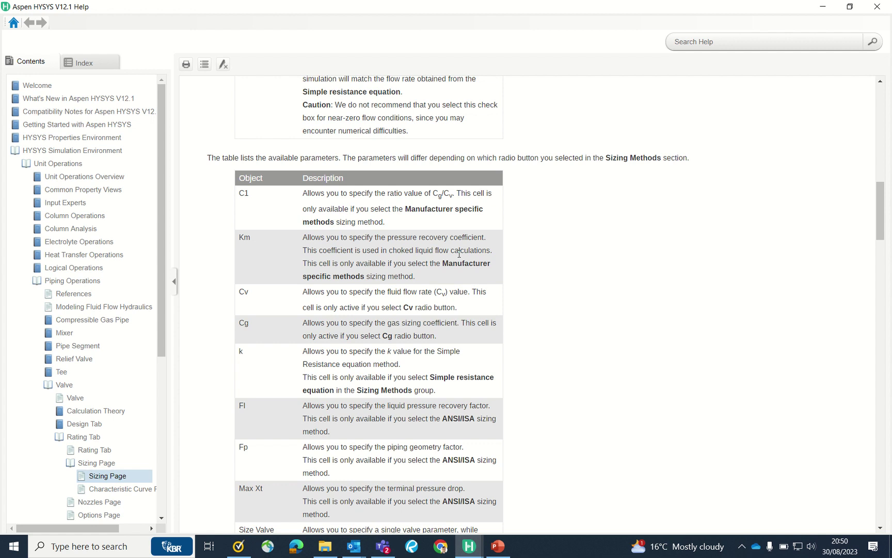
{"action": "scroll", "coordinate": [459, 253], "scroll_direction": "down", "scroll_amount": 5}
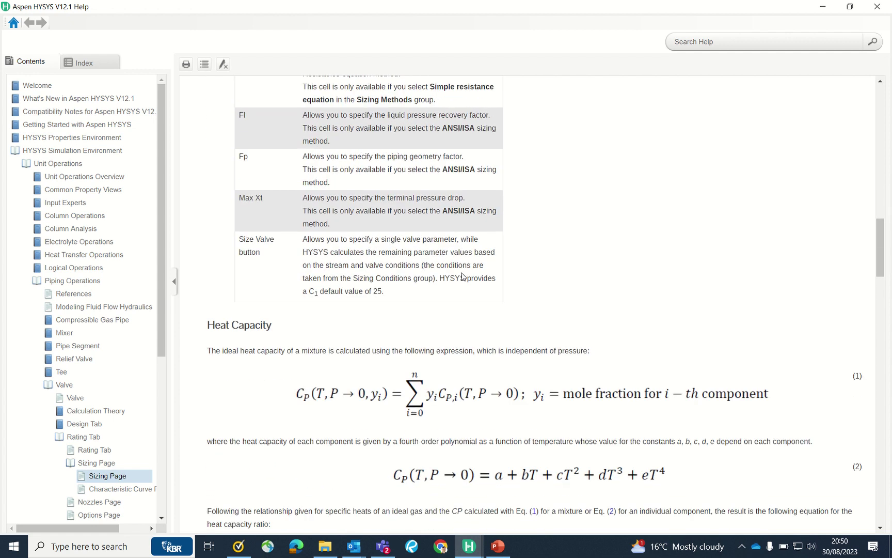
{"action": "scroll", "coordinate": [462, 277], "scroll_direction": "up", "scroll_amount": 20}
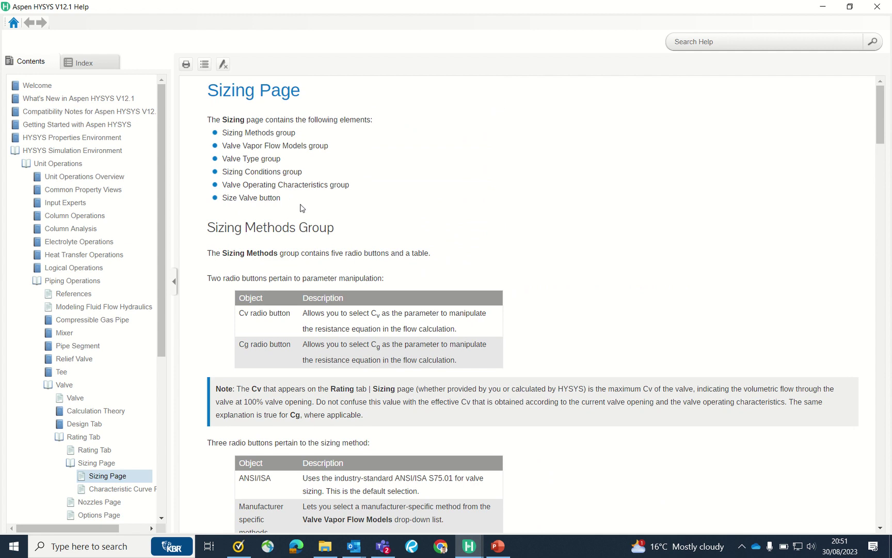
{"action": "scroll", "coordinate": [355, 206], "scroll_direction": "down", "scroll_amount": 5}
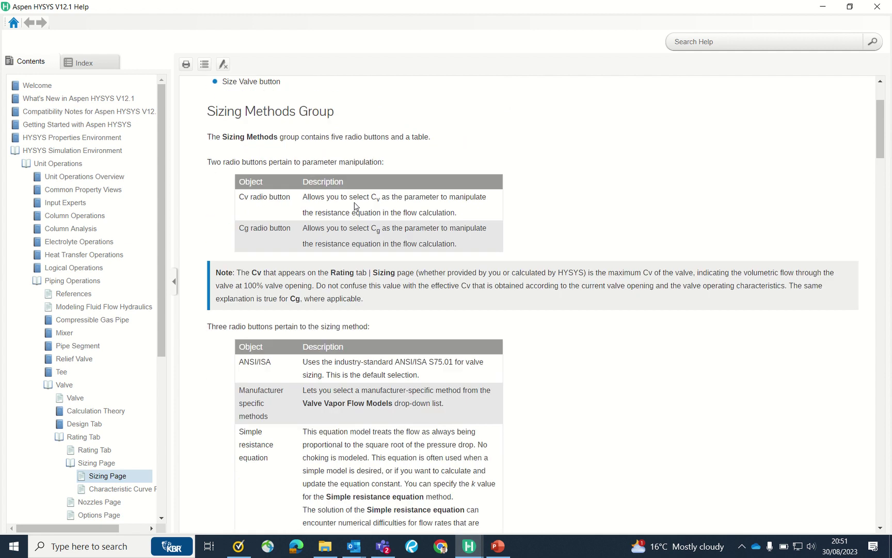
{"action": "scroll", "coordinate": [350, 257], "scroll_direction": "up", "scroll_amount": 5}
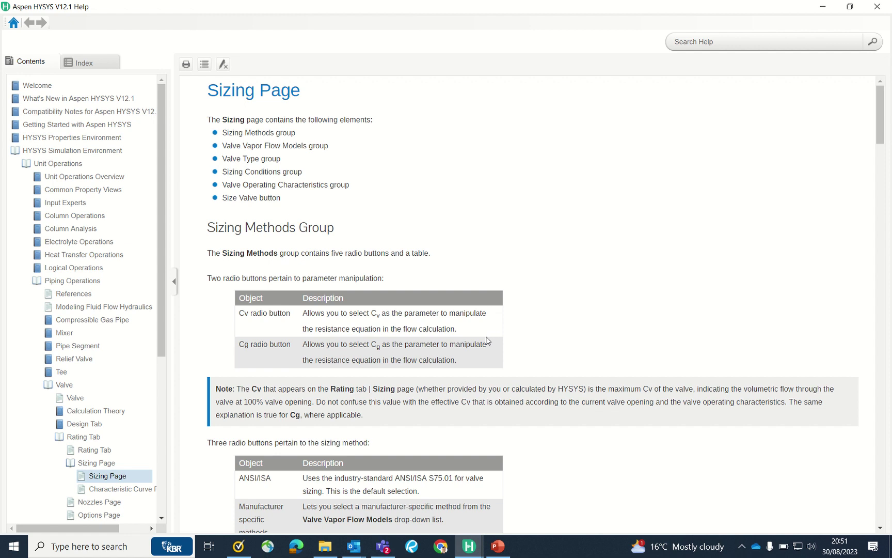
{"action": "scroll", "coordinate": [485, 340], "scroll_direction": "down", "scroll_amount": 1}
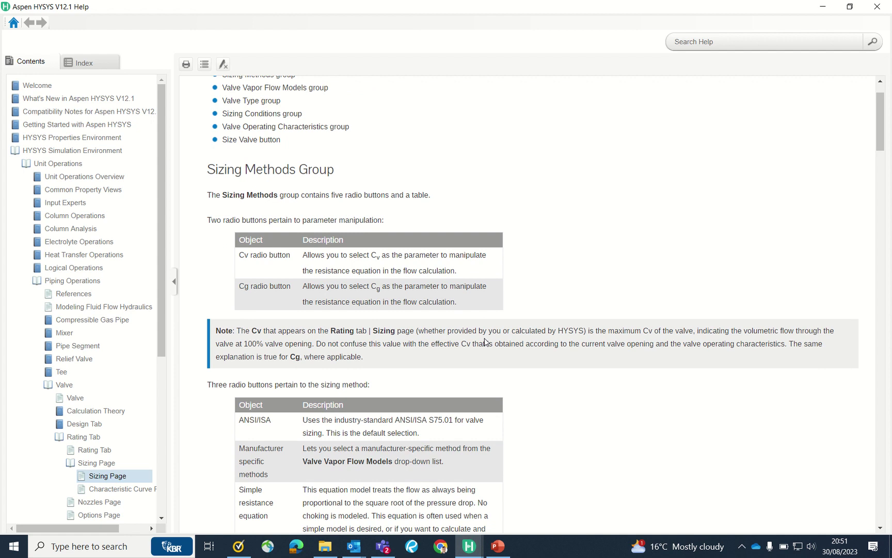
{"action": "scroll", "coordinate": [485, 341], "scroll_direction": "up", "scroll_amount": 1}
{"action": "scroll", "coordinate": [486, 339], "scroll_direction": "down", "scroll_amount": 4}
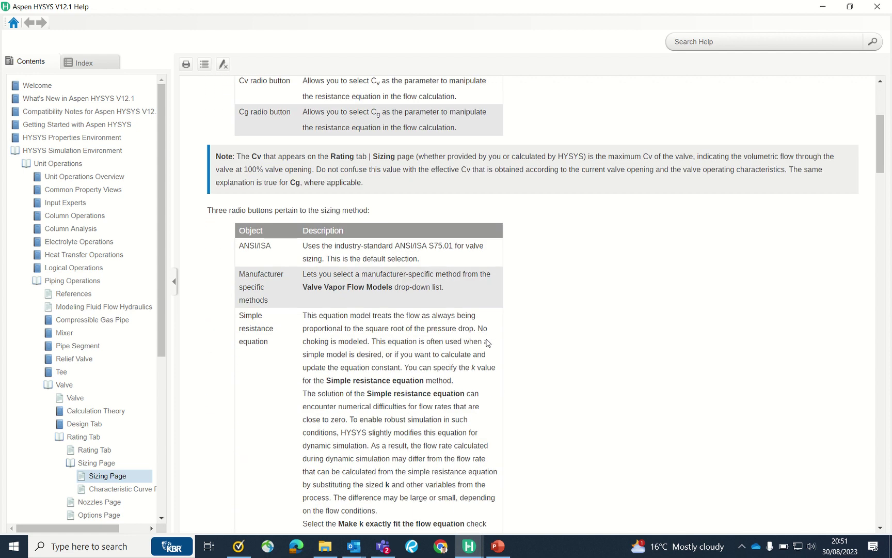
{"action": "scroll", "coordinate": [487, 343], "scroll_direction": "down", "scroll_amount": 9}
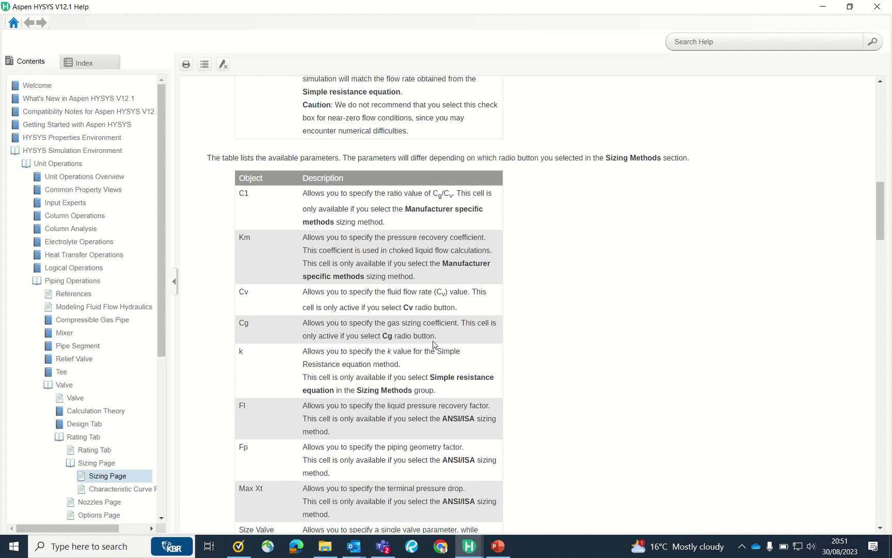
{"action": "scroll", "coordinate": [434, 344], "scroll_direction": "down", "scroll_amount": 10}
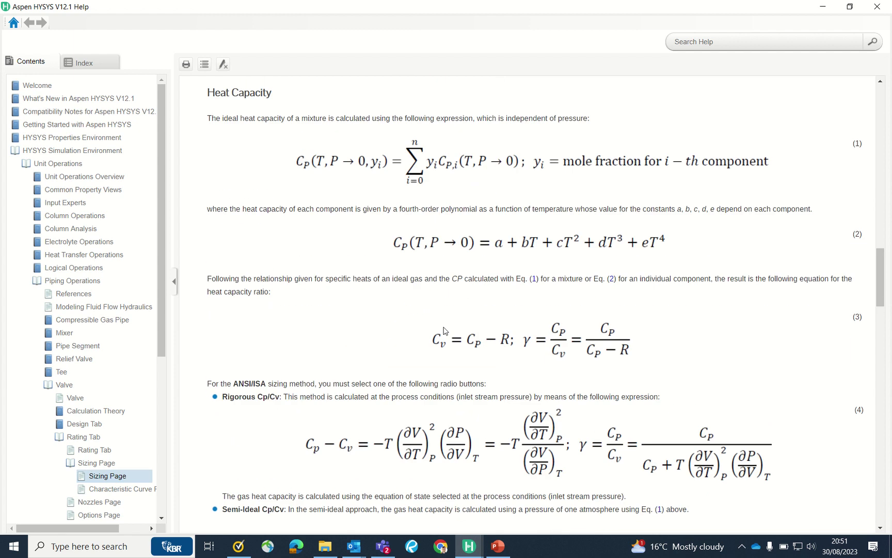
{"action": "scroll", "coordinate": [444, 330], "scroll_direction": "down", "scroll_amount": 8}
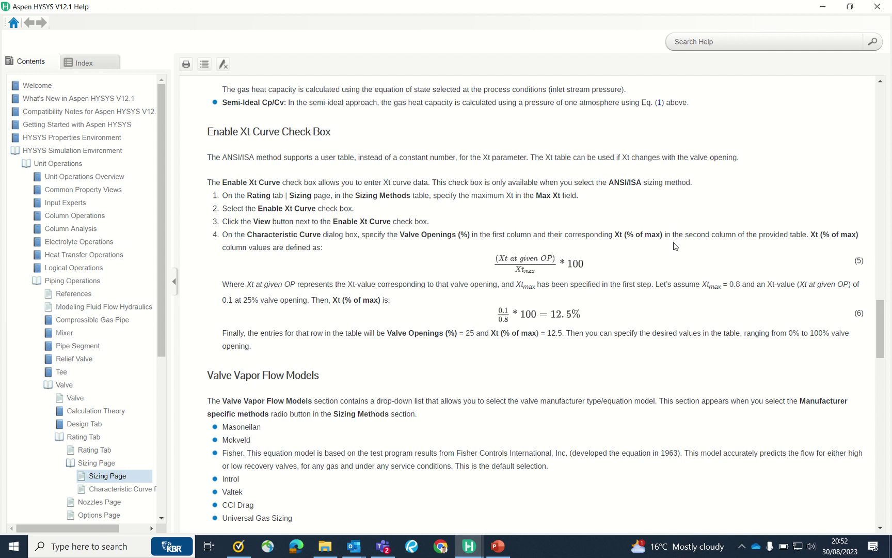
{"action": "scroll", "coordinate": [677, 243], "scroll_direction": "down", "scroll_amount": 1}
{"action": "scroll", "coordinate": [668, 261], "scroll_direction": "down", "scroll_amount": 2}
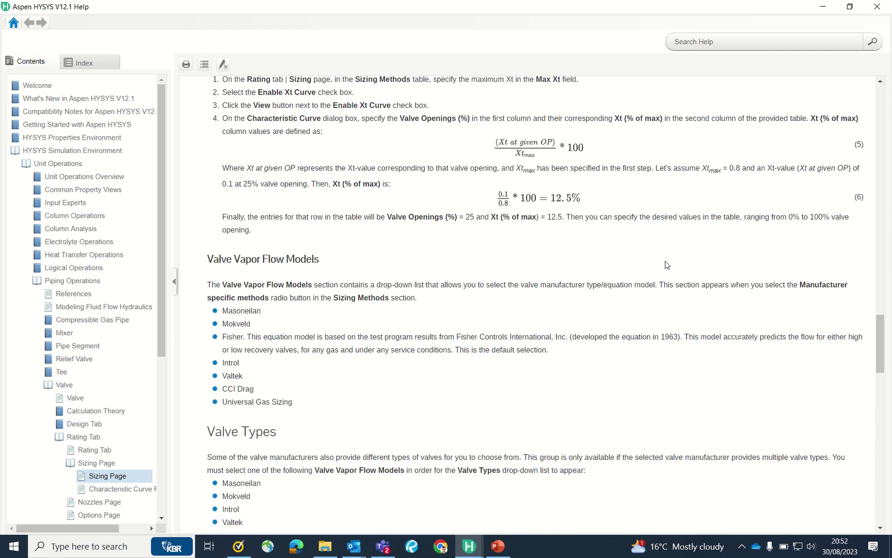
{"action": "scroll", "coordinate": [665, 272], "scroll_direction": "down", "scroll_amount": 5}
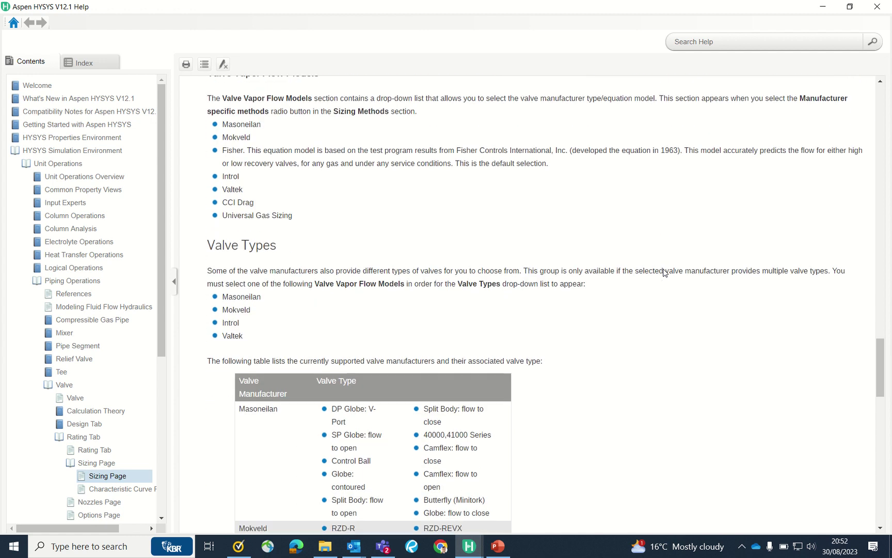
{"action": "scroll", "coordinate": [664, 272], "scroll_direction": "down", "scroll_amount": 1}
{"action": "scroll", "coordinate": [665, 272], "scroll_direction": "up", "scroll_amount": 1}
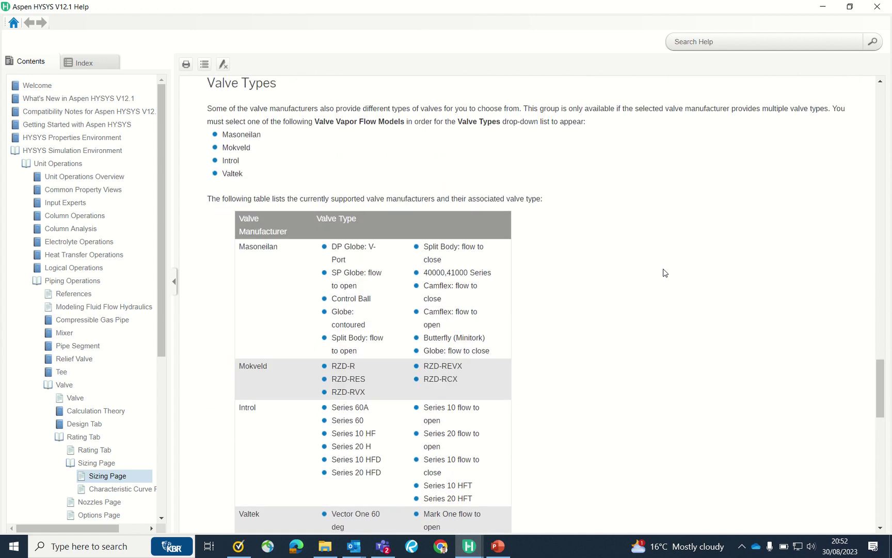
{"action": "scroll", "coordinate": [665, 269], "scroll_direction": "down", "scroll_amount": 1}
{"action": "scroll", "coordinate": [664, 270], "scroll_direction": "down", "scroll_amount": 1}
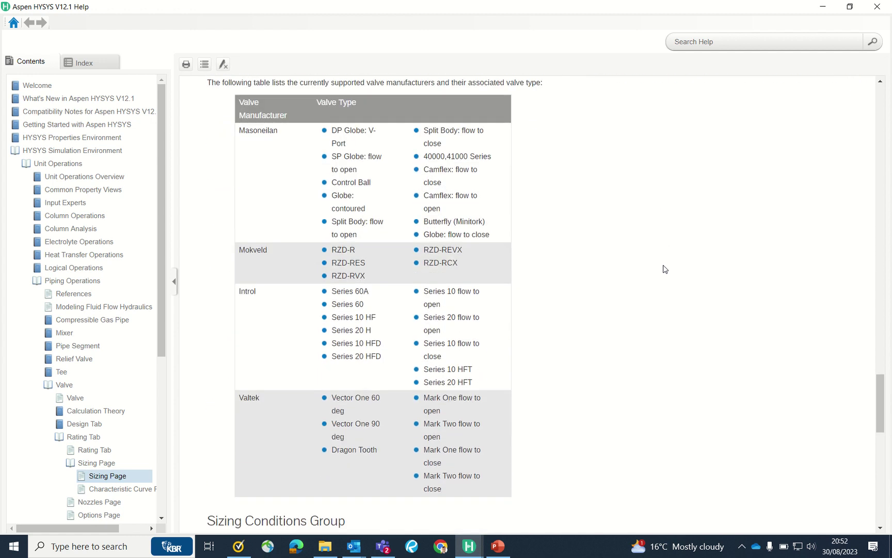
{"action": "scroll", "coordinate": [538, 254], "scroll_direction": "up", "scroll_amount": 3}
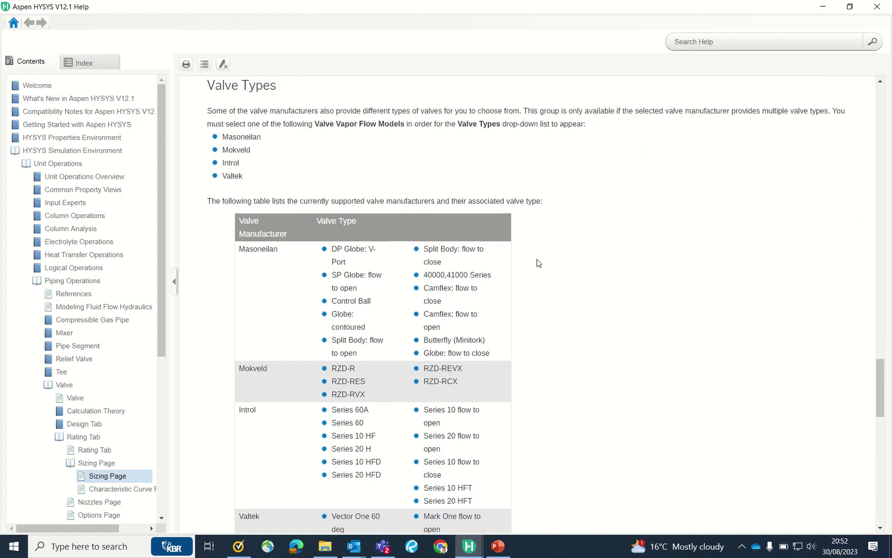
{"action": "scroll", "coordinate": [537, 255], "scroll_direction": "up", "scroll_amount": 1}
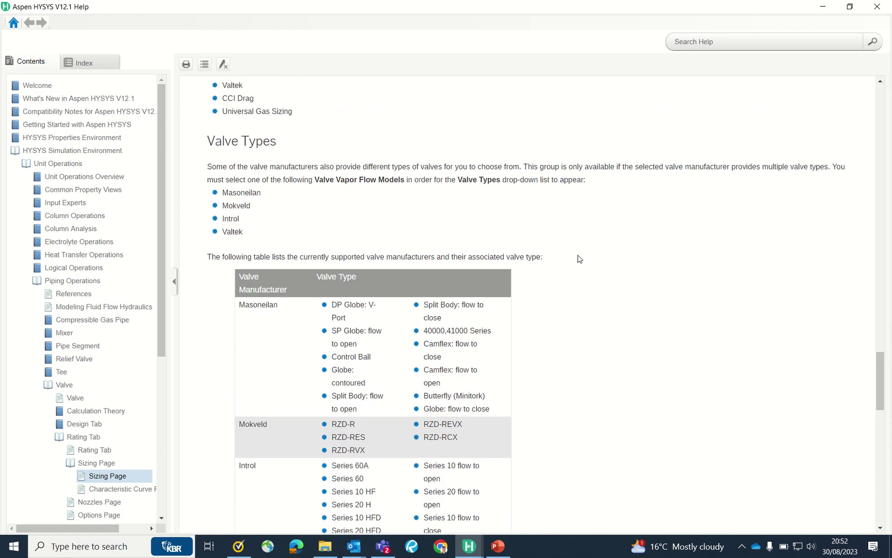
{"action": "scroll", "coordinate": [578, 258], "scroll_direction": "down", "scroll_amount": 1}
{"action": "scroll", "coordinate": [579, 277], "scroll_direction": "down", "scroll_amount": 1}
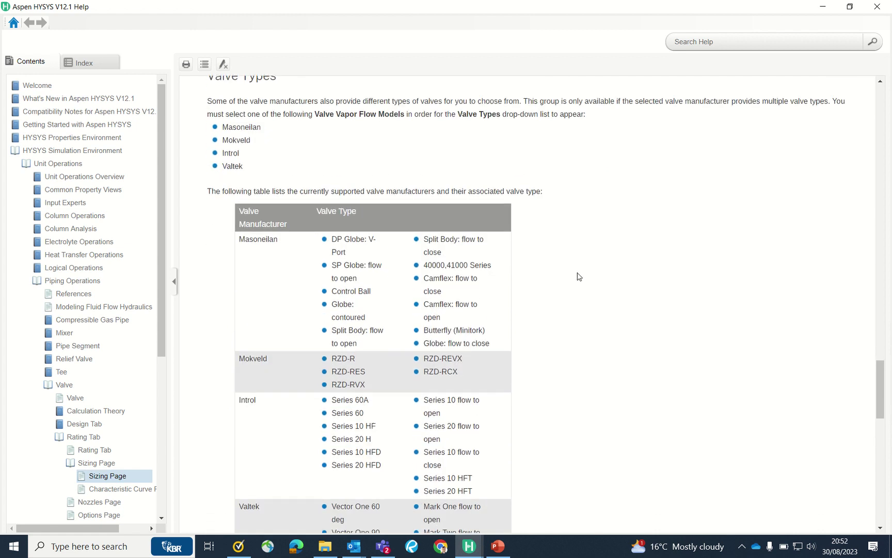
{"action": "scroll", "coordinate": [578, 276], "scroll_direction": "down", "scroll_amount": 8}
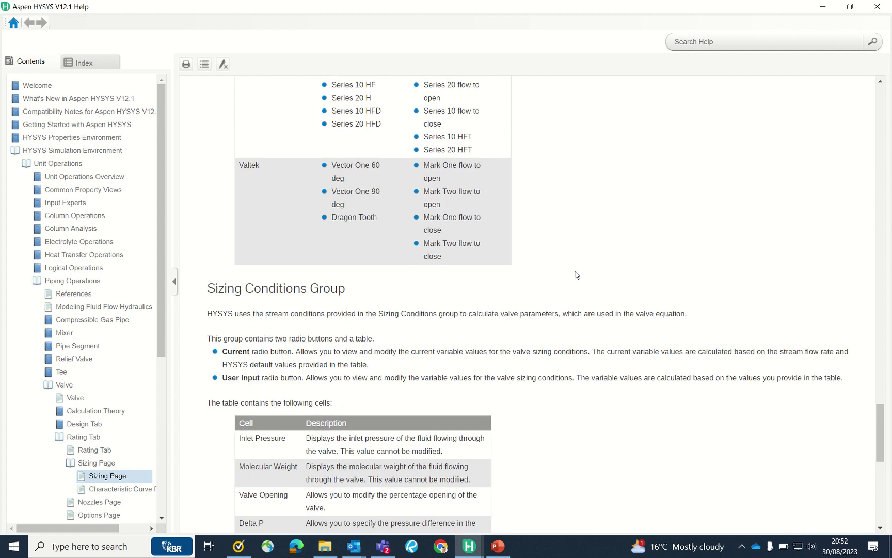
{"action": "scroll", "coordinate": [576, 274], "scroll_direction": "down", "scroll_amount": 4}
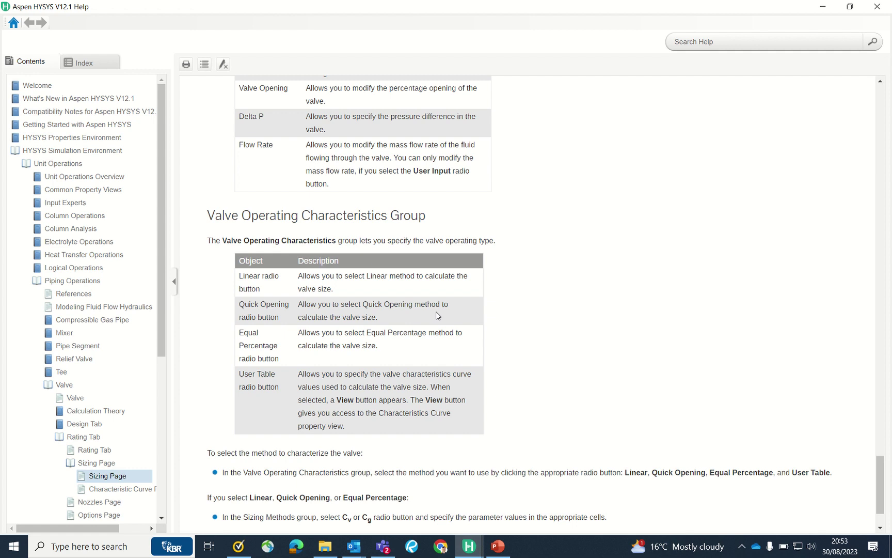
Scroll the Sizing Page topic, then collapse and re-expand the Rating Tab section in Contents.
{"action": "scroll", "coordinate": [393, 322], "scroll_direction": "down", "scroll_amount": 1}
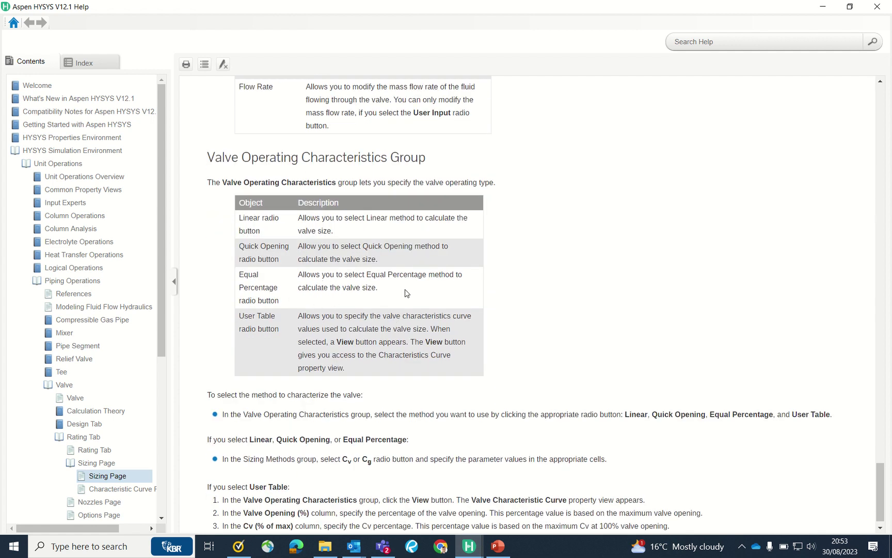
{"action": "scroll", "coordinate": [412, 292], "scroll_direction": "down", "scroll_amount": 1}
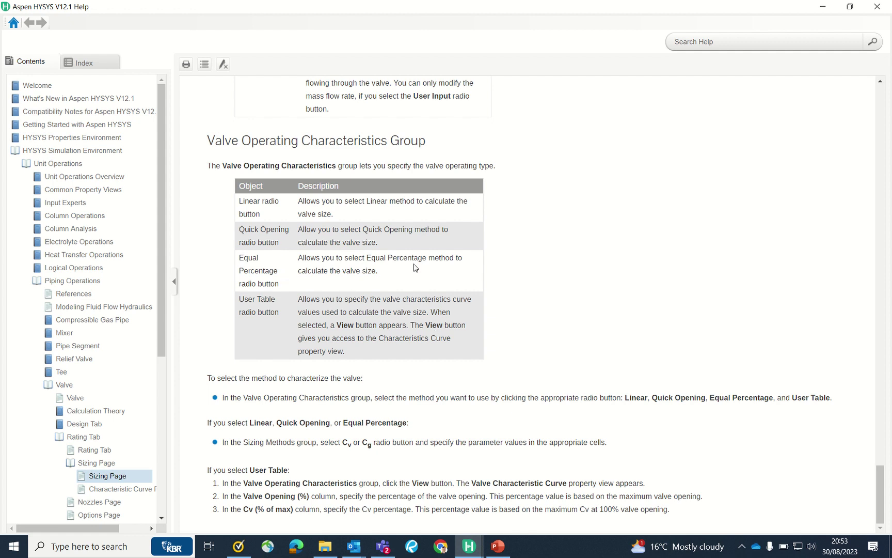
{"action": "scroll", "coordinate": [467, 278], "scroll_direction": "up", "scroll_amount": 1}
{"action": "scroll", "coordinate": [471, 278], "scroll_direction": "down", "scroll_amount": 1}
{"action": "scroll", "coordinate": [471, 279], "scroll_direction": "up", "scroll_amount": 1}
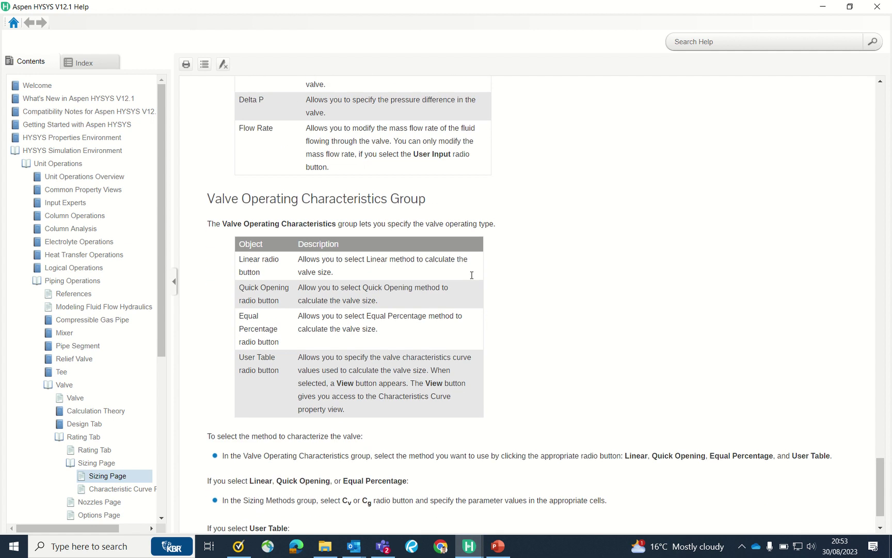
{"action": "scroll", "coordinate": [19, 463], "scroll_direction": "down", "scroll_amount": 2}
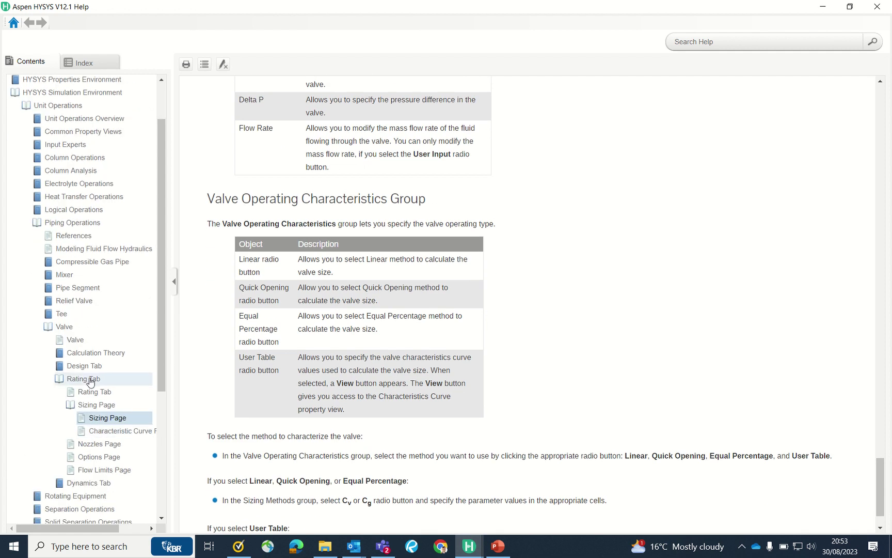
{"action": "left_click", "coordinate": [88, 381]}
{"action": "left_click", "coordinate": [86, 393]}
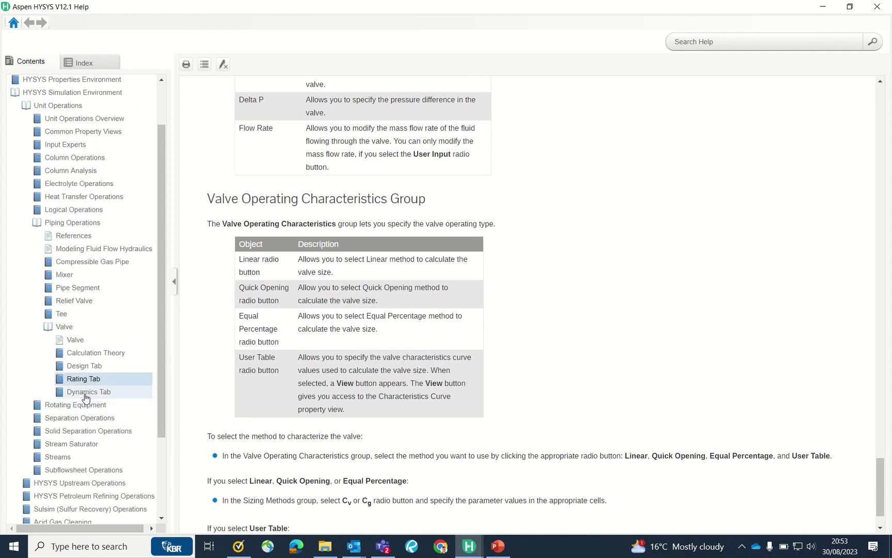
{"action": "left_click", "coordinate": [83, 378]}
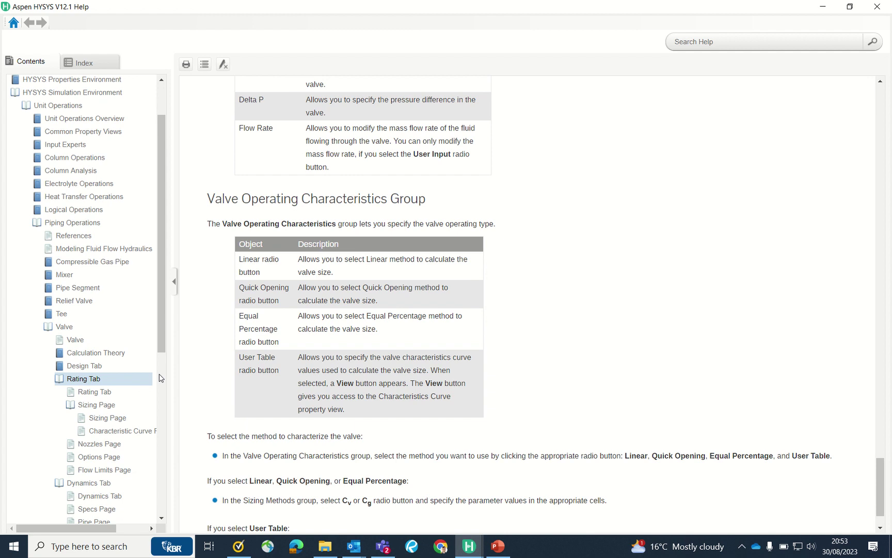
Minimize the Help window to return to VLV-100's sizing page.
{"action": "scroll", "coordinate": [181, 378], "scroll_direction": "down", "scroll_amount": 1}
{"action": "scroll", "coordinate": [129, 393], "scroll_direction": "down", "scroll_amount": 4}
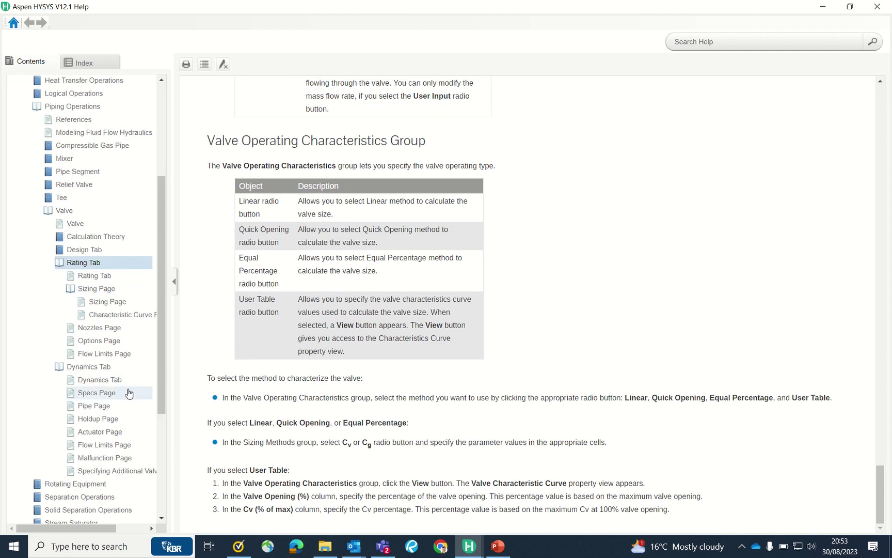
{"action": "scroll", "coordinate": [129, 394], "scroll_direction": "down", "scroll_amount": 2}
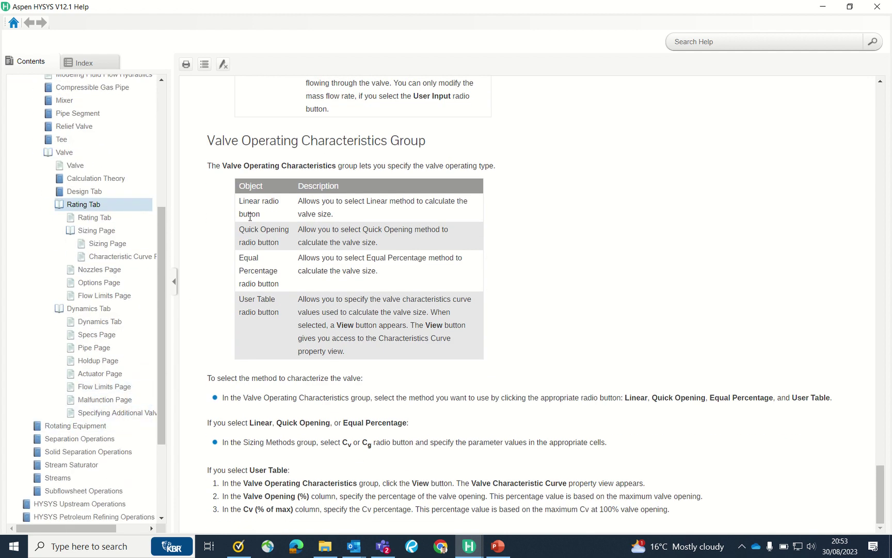
{"action": "left_click", "coordinate": [825, 9]}
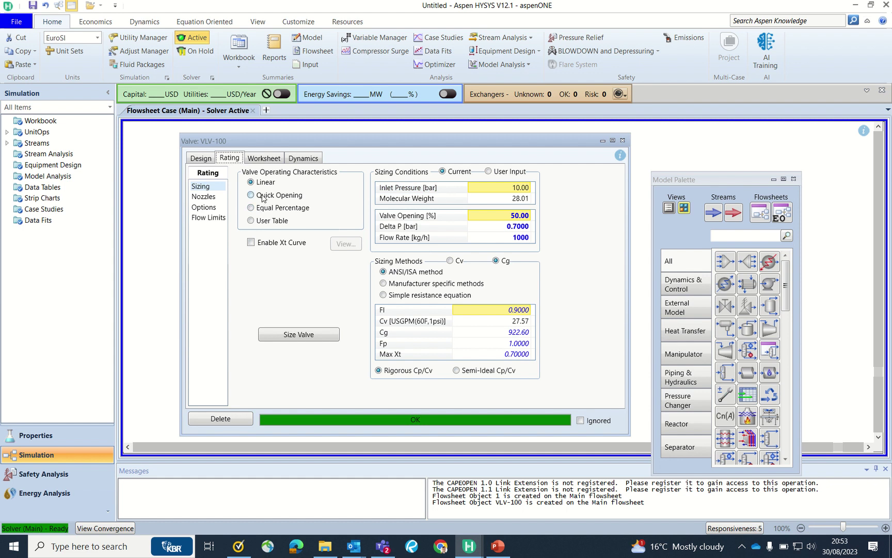
Change VLV-100's valve operating characteristic from Linear to Quick Opening.
{"action": "mouse_move", "coordinate": [340, 142]}
{"action": "left_mouse_down"}
{"action": "mouse_move", "coordinate": [364, 148]}
{"action": "mouse_move", "coordinate": [351, 152]}
{"action": "left_mouse_up"}
{"action": "left_click", "coordinate": [297, 206]}
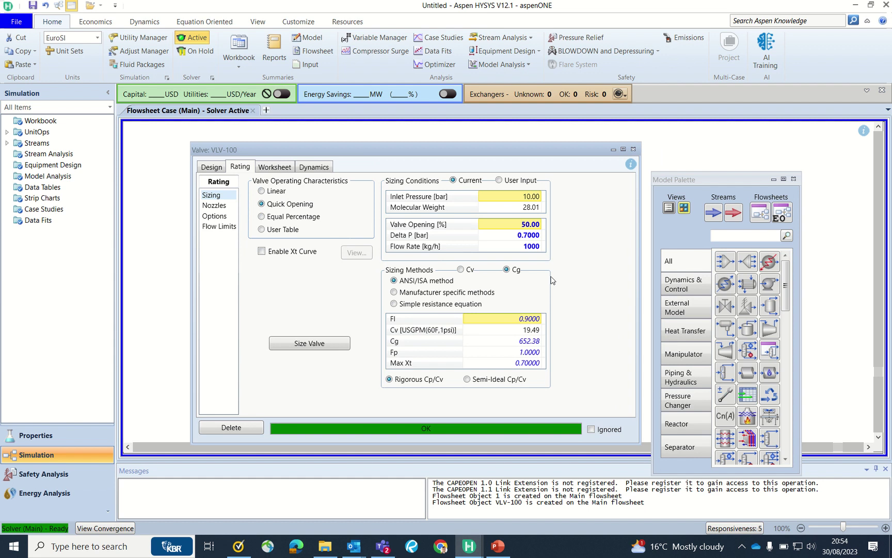
{"action": "mouse_move", "coordinate": [515, 204]}
{"action": "mouse_move", "coordinate": [515, 230]}
{"action": "mouse_move", "coordinate": [509, 253]}
Select manufacturer-specific sizing with Universal Gas Sizing as the vapor flow model.
{"action": "left_click", "coordinate": [424, 294]}
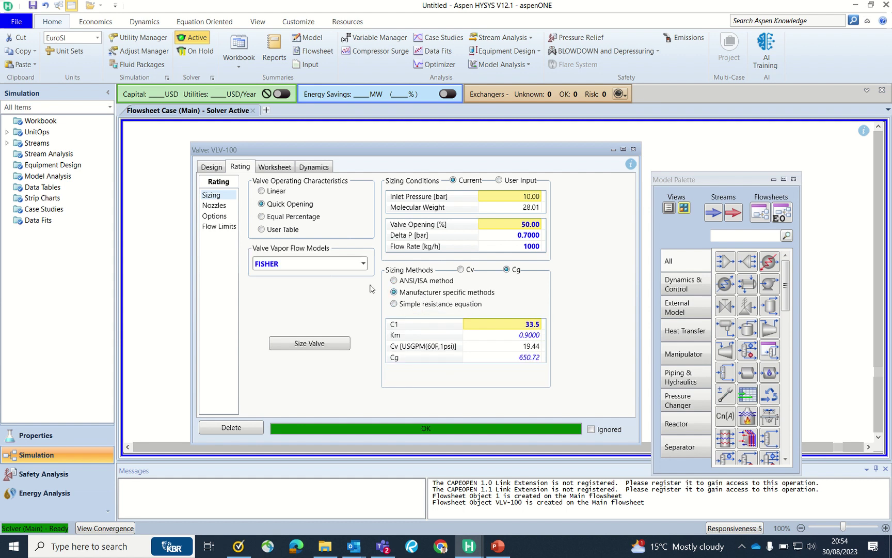
{"action": "left_click", "coordinate": [362, 265]}
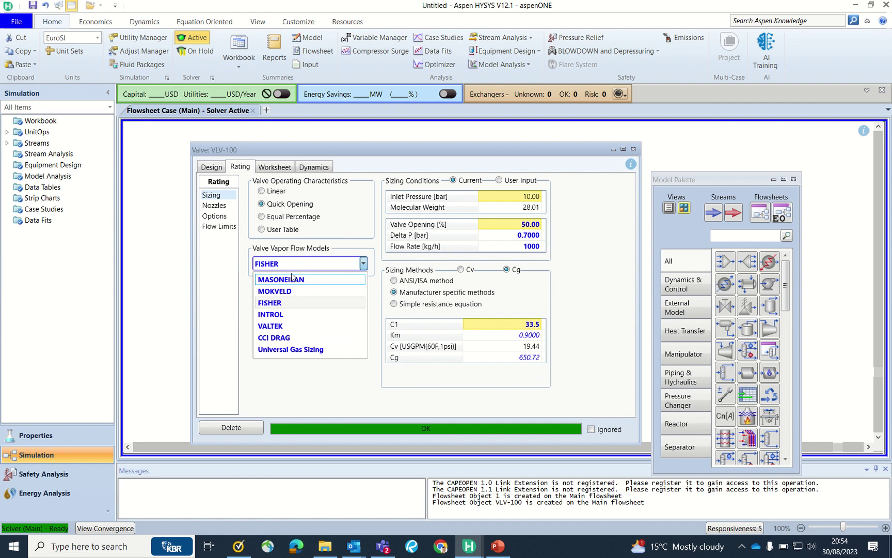
{"action": "left_click", "coordinate": [294, 308]}
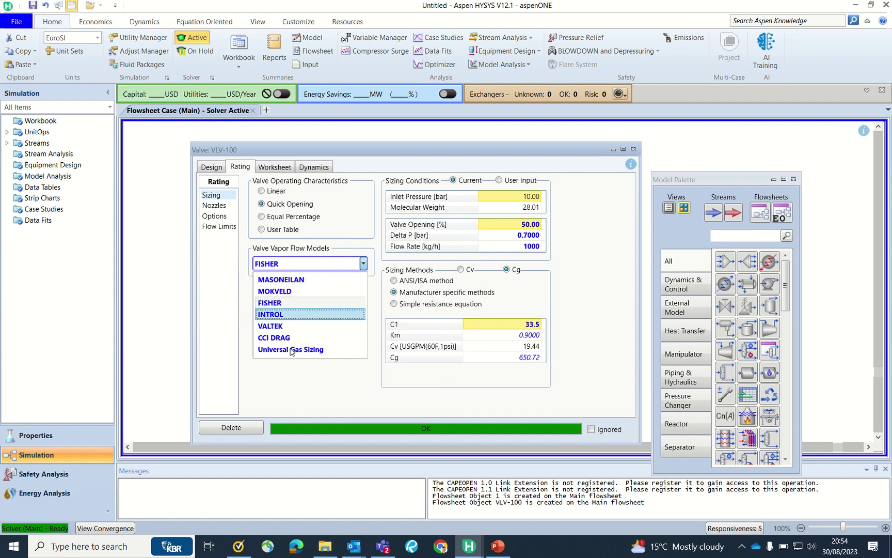
{"action": "left_click", "coordinate": [329, 350]}
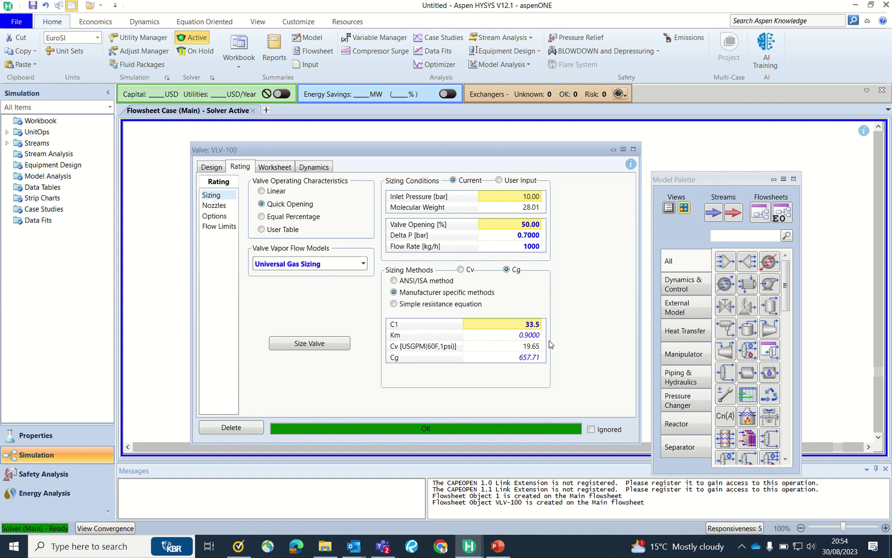
{"action": "left_click", "coordinate": [365, 264]}
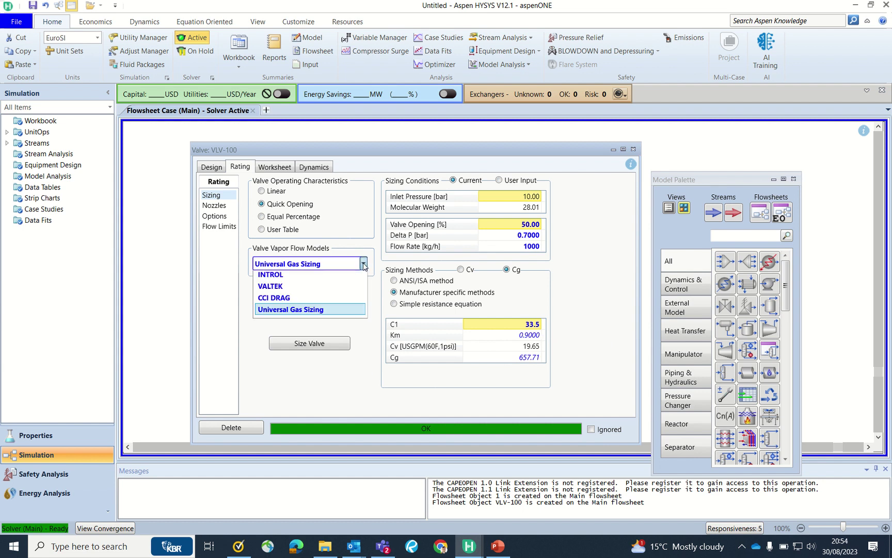
{"action": "left_click", "coordinate": [306, 399]}
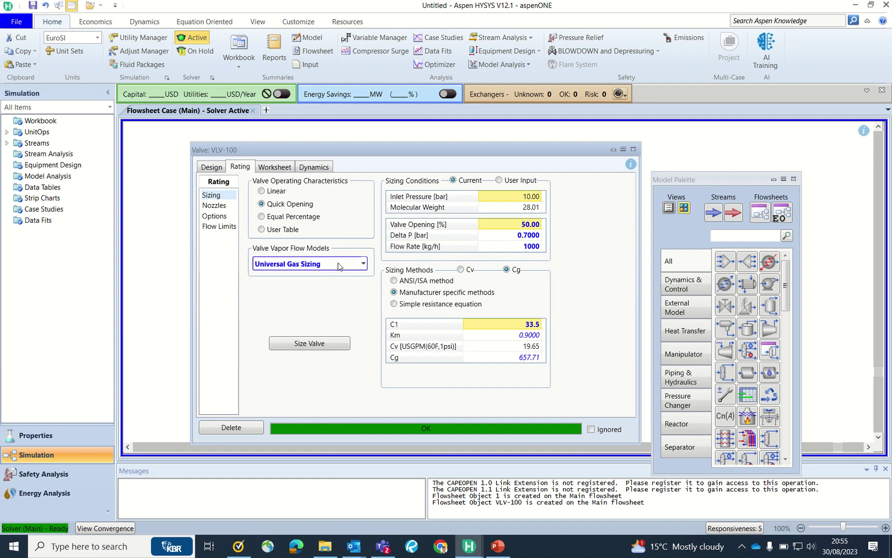
Size the valve, leaving the vapor flow model unchanged at Universal Gas Sizing.
{"action": "left_click", "coordinate": [319, 350]}
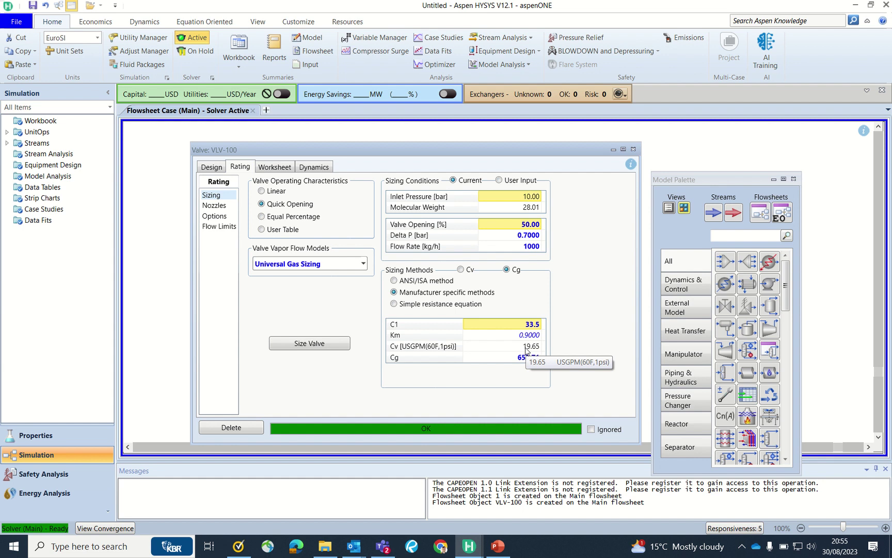
{"action": "left_click", "coordinate": [364, 263]}
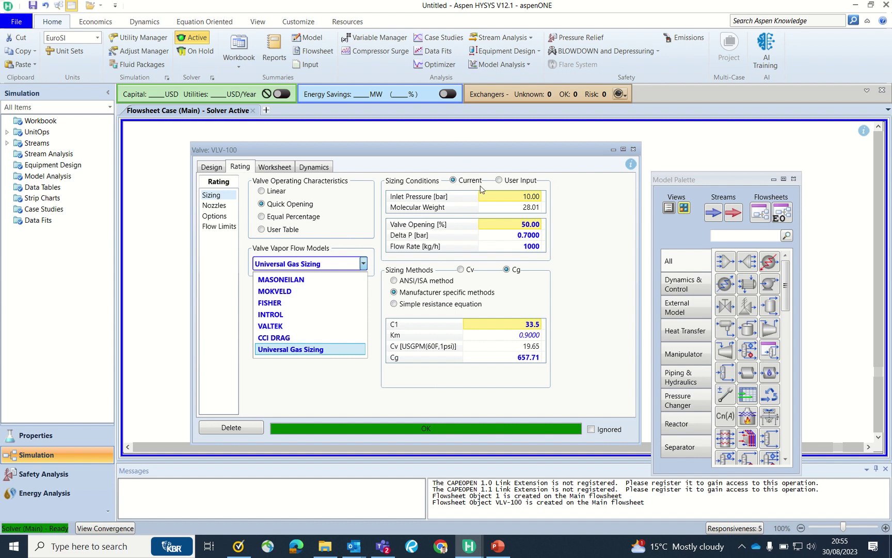
{"action": "left_click", "coordinate": [635, 152]}
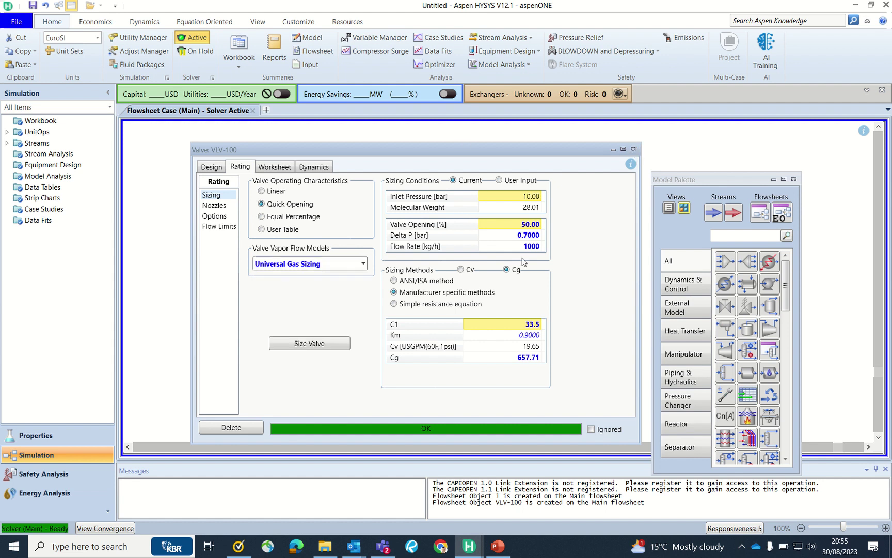
Show the VLV-100 data table on the flowsheet and place it above the valve.
{"action": "left_click", "coordinate": [634, 150]}
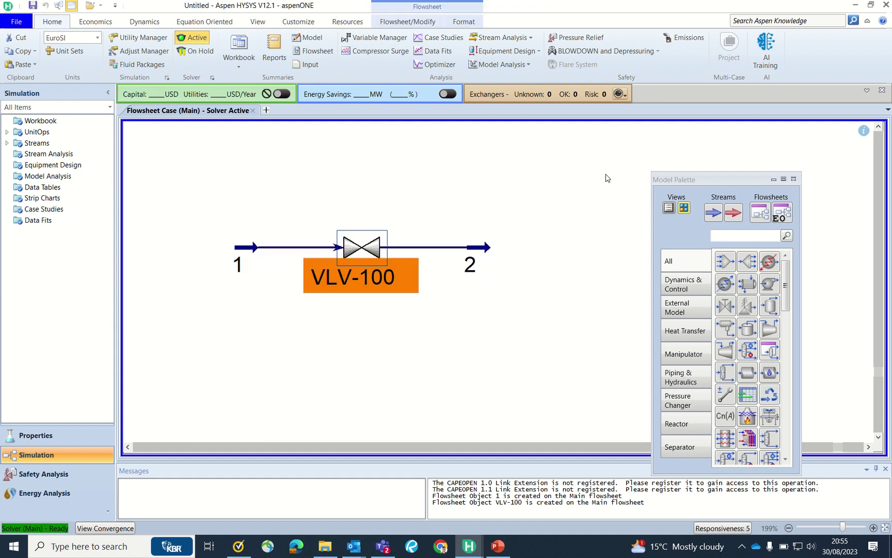
{"action": "right_click", "coordinate": [368, 243]}
{"action": "left_click", "coordinate": [376, 477]}
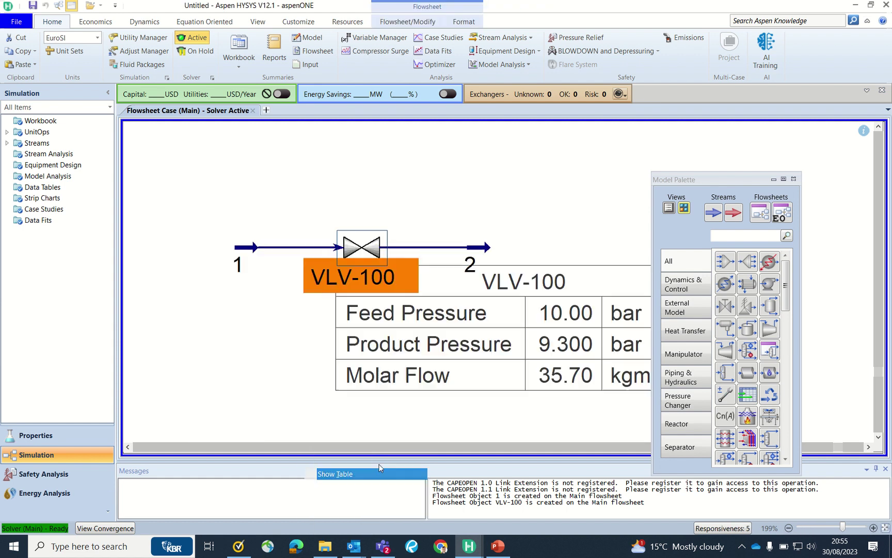
{"action": "left_click_drag", "start_coordinate": [481, 373], "coordinate": [414, 183]}
{"action": "scroll", "coordinate": [426, 222], "scroll_direction": "down", "scroll_amount": 3}
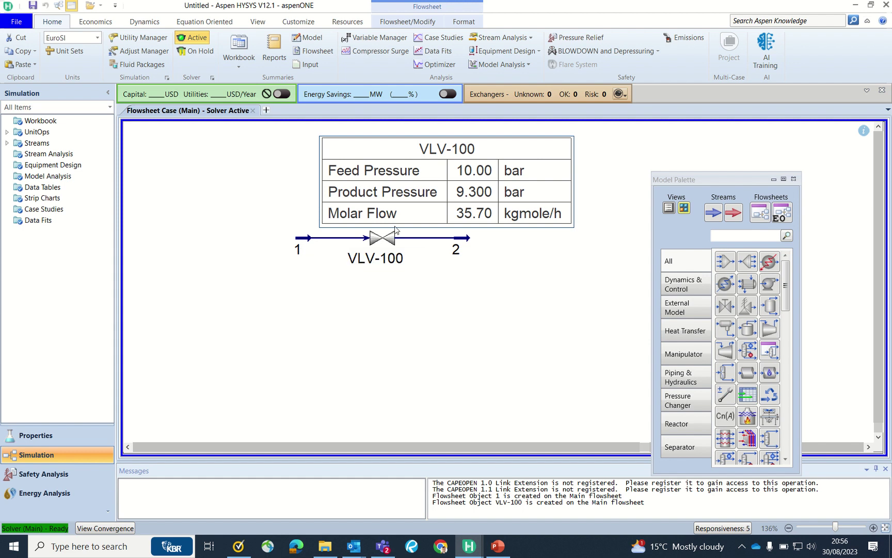
Show the stream 1 data table at the lower left of the valve.
{"action": "right_click", "coordinate": [303, 240]}
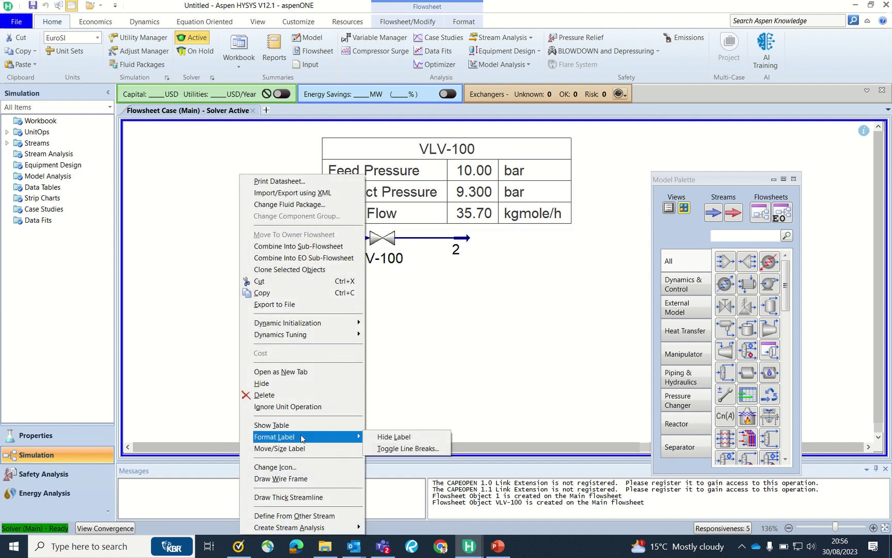
{"action": "left_click", "coordinate": [300, 425]}
{"action": "left_click_drag", "start_coordinate": [304, 305], "coordinate": [165, 319]}
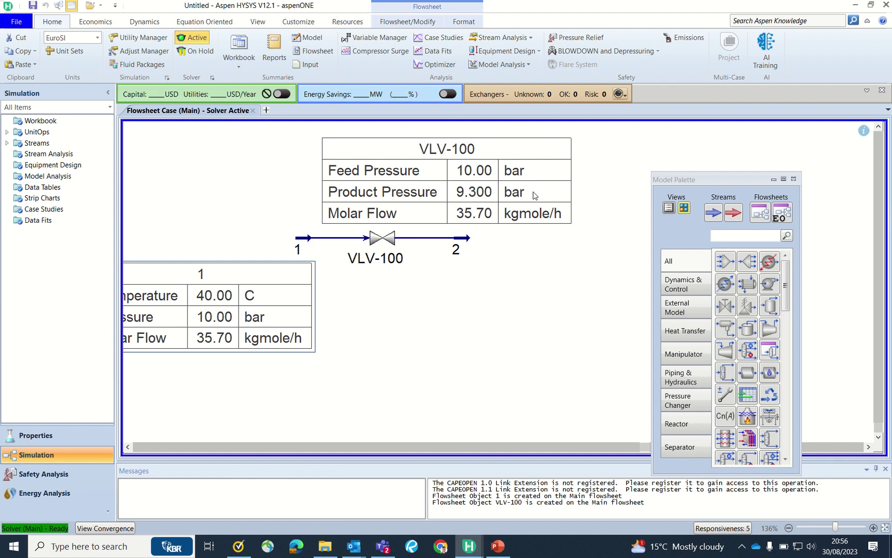
{"action": "left_click_drag", "start_coordinate": [508, 170], "coordinate": [473, 165]}
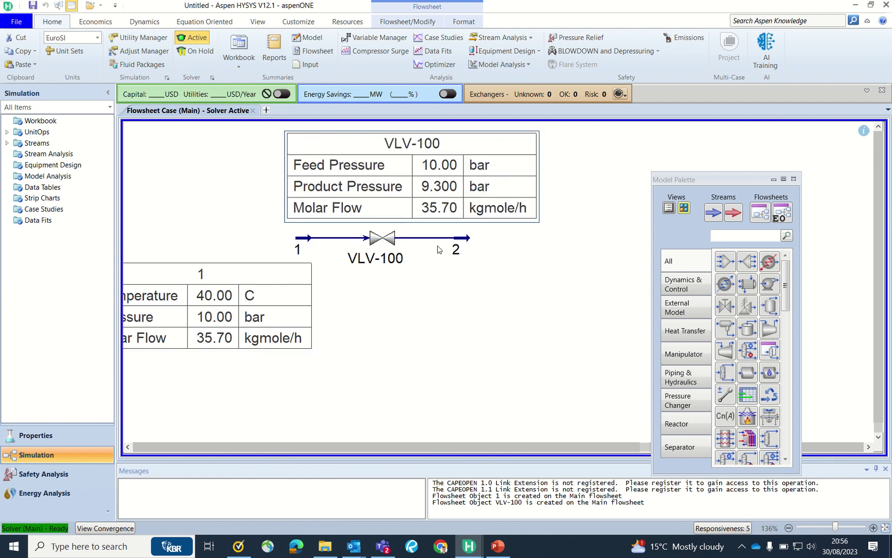
Show the stream 2 data table beside stream 1's table, then close the Model Palette.
{"action": "right_click", "coordinate": [465, 240]}
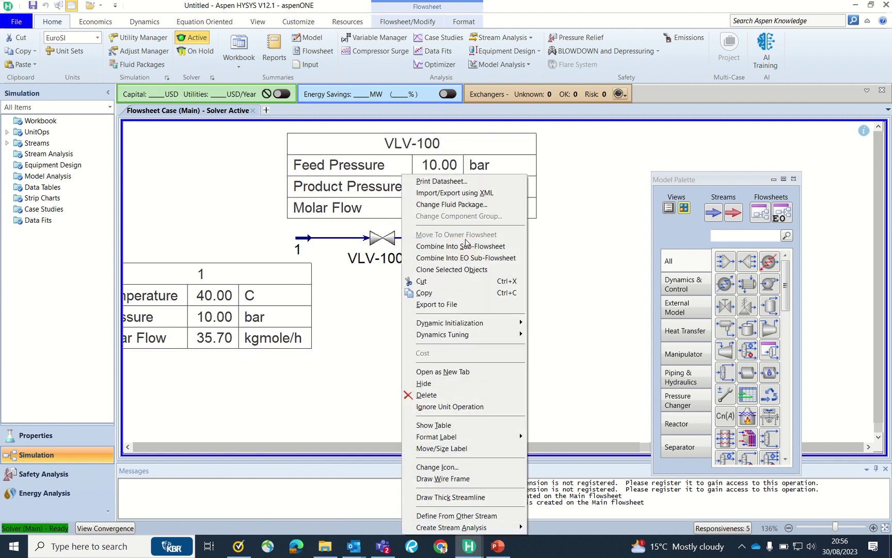
{"action": "left_click", "coordinate": [475, 425]}
{"action": "left_click_drag", "start_coordinate": [534, 319], "coordinate": [518, 358]}
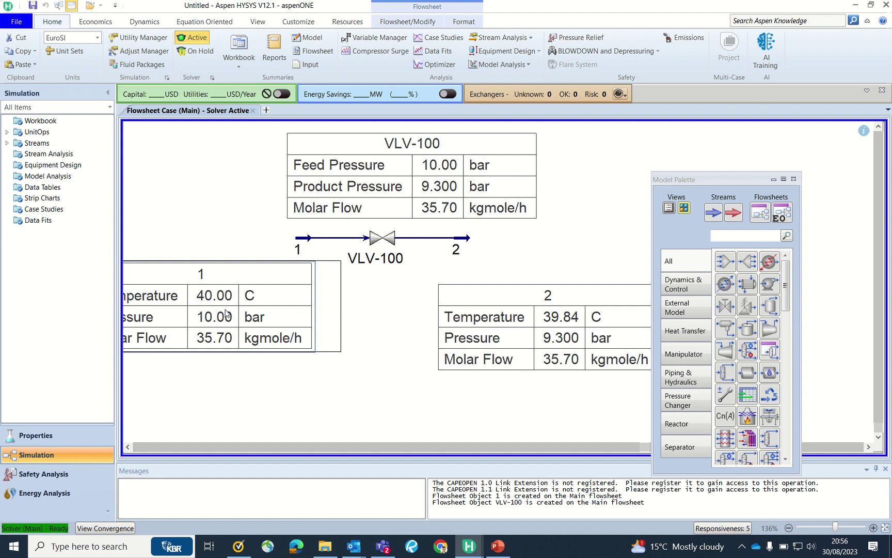
{"action": "left_click_drag", "start_coordinate": [294, 321], "coordinate": [325, 324]}
{"action": "left_click_drag", "start_coordinate": [494, 338], "coordinate": [481, 315]}
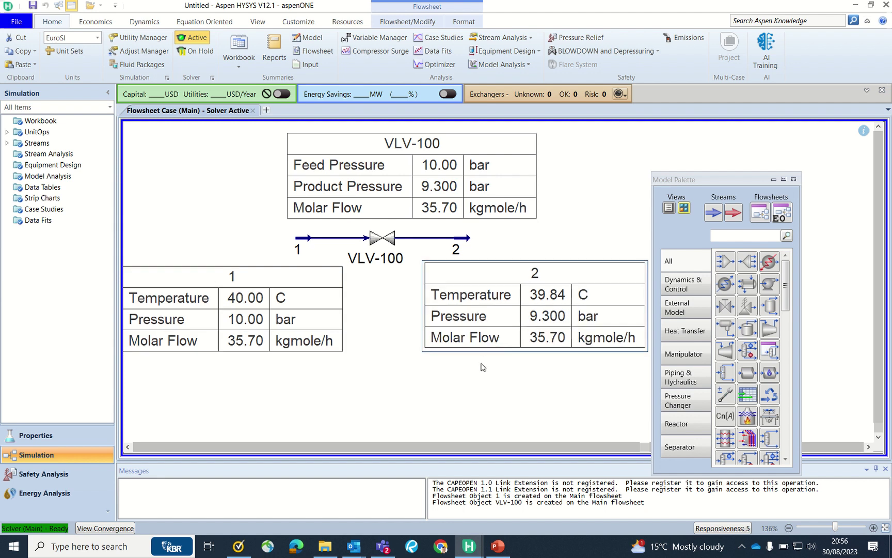
{"action": "left_click", "coordinate": [794, 179]}
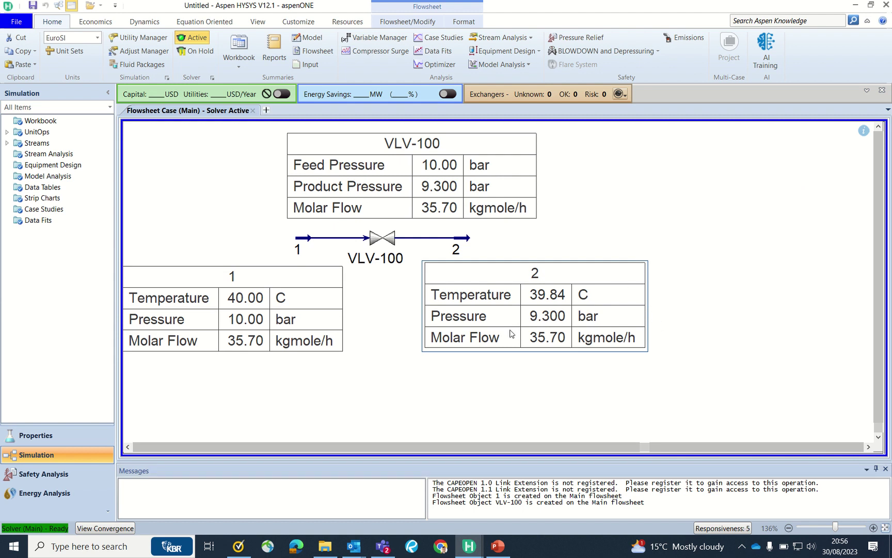
Nudge the stream 2 table into place and briefly open VLV-100's properties.
{"action": "left_click_drag", "start_coordinate": [508, 295], "coordinate": [519, 291]}
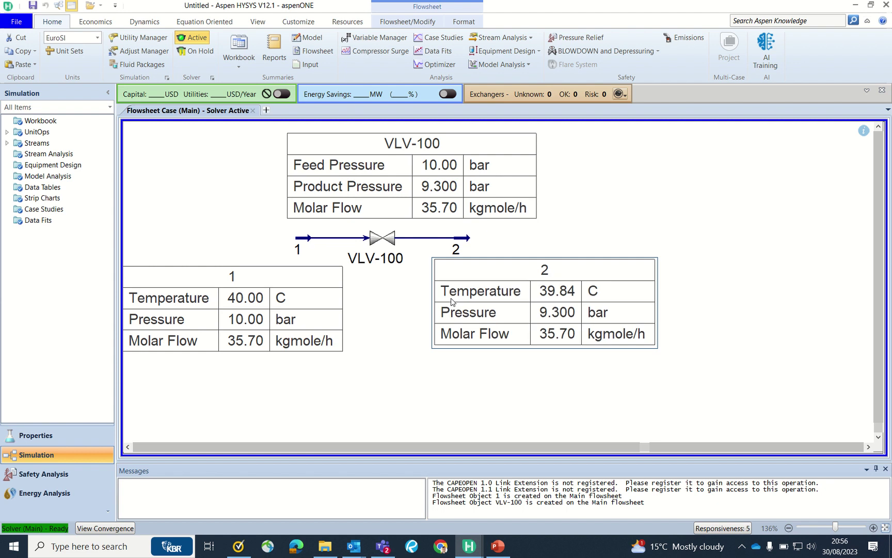
{"action": "left_click", "coordinate": [386, 241]}
{"action": "double_click", "coordinate": [386, 240]}
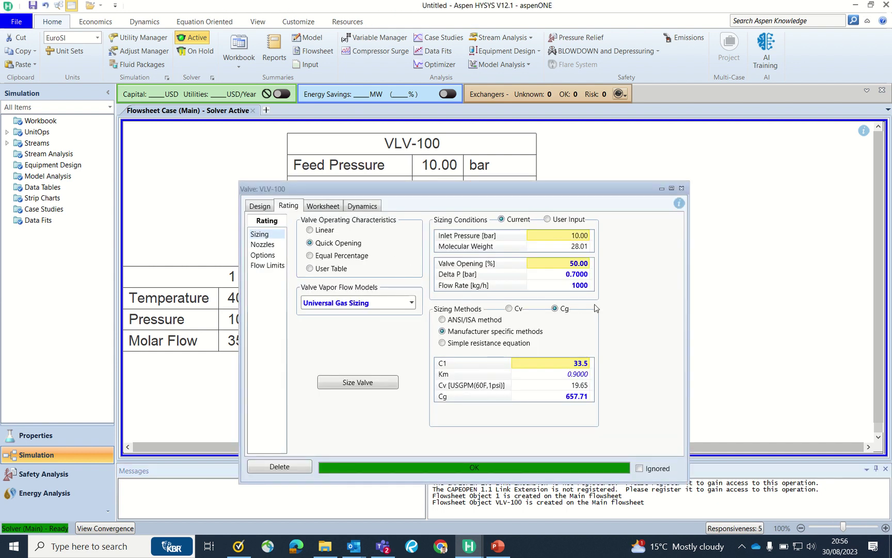
{"action": "left_click", "coordinate": [681, 188]}
{"action": "left_click", "coordinate": [402, 317]}
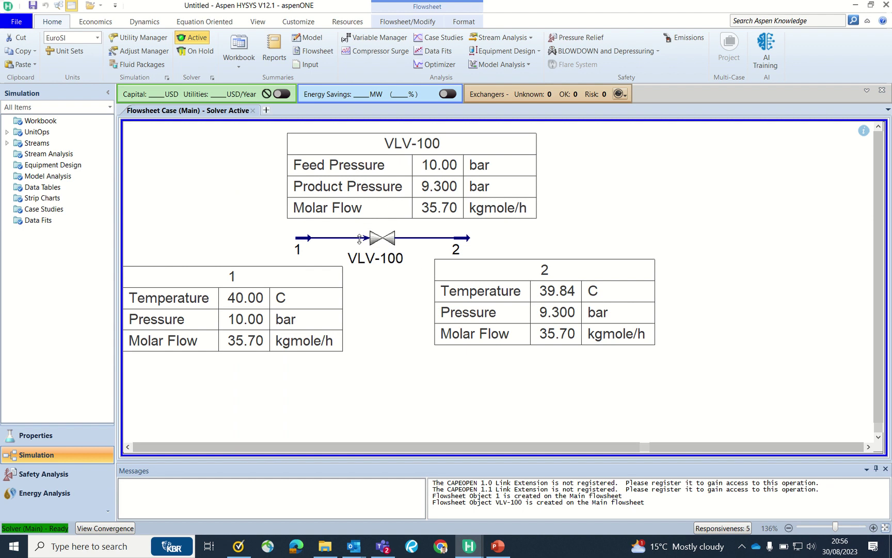
Reopen VLV-100 and review its stream conditions, sizing, nozzle, multi-phase and flow limit pages.
{"action": "mouse_move", "coordinate": [296, 246]}
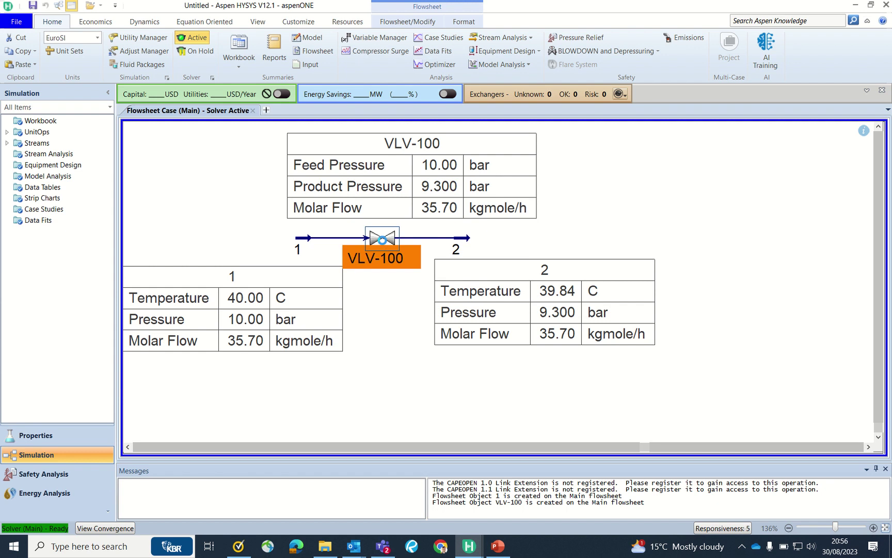
{"action": "double_click", "coordinate": [383, 238]}
{"action": "left_click", "coordinate": [388, 256]}
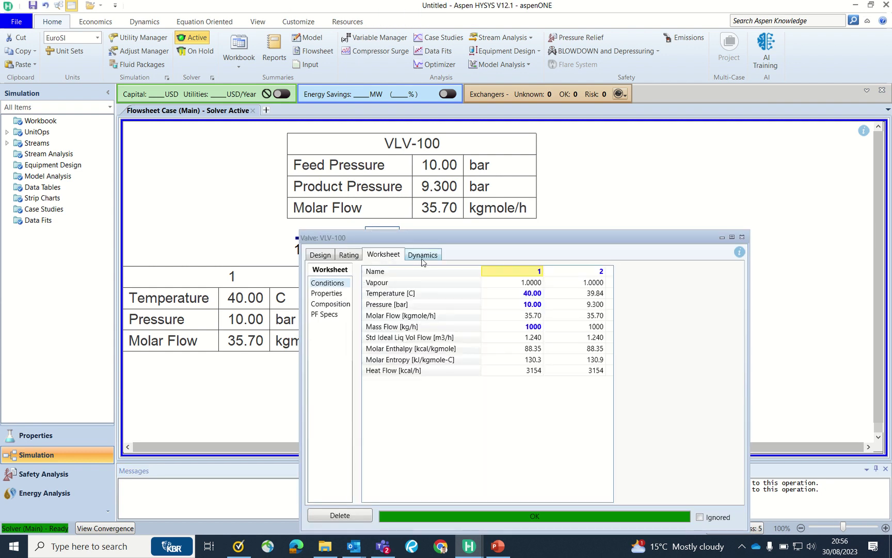
{"action": "left_click", "coordinate": [348, 255]}
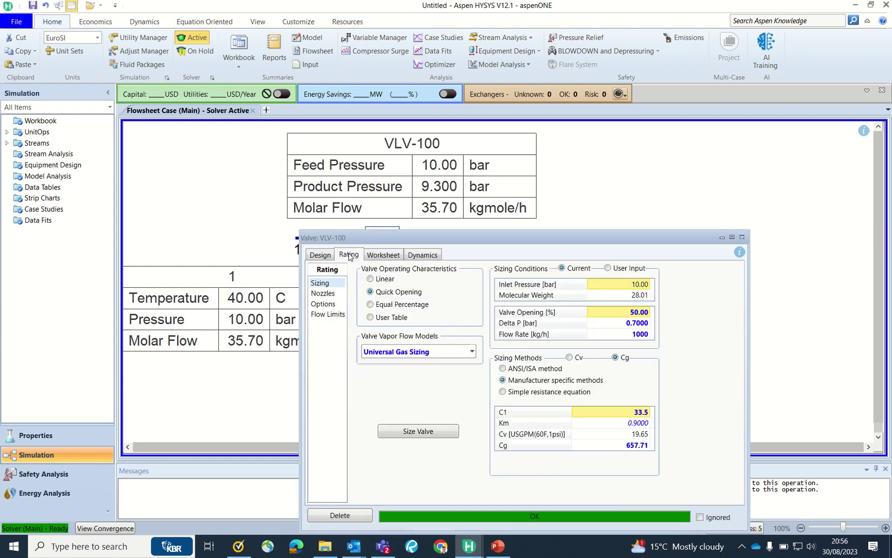
{"action": "left_click", "coordinate": [330, 296]}
{"action": "left_click", "coordinate": [324, 304]}
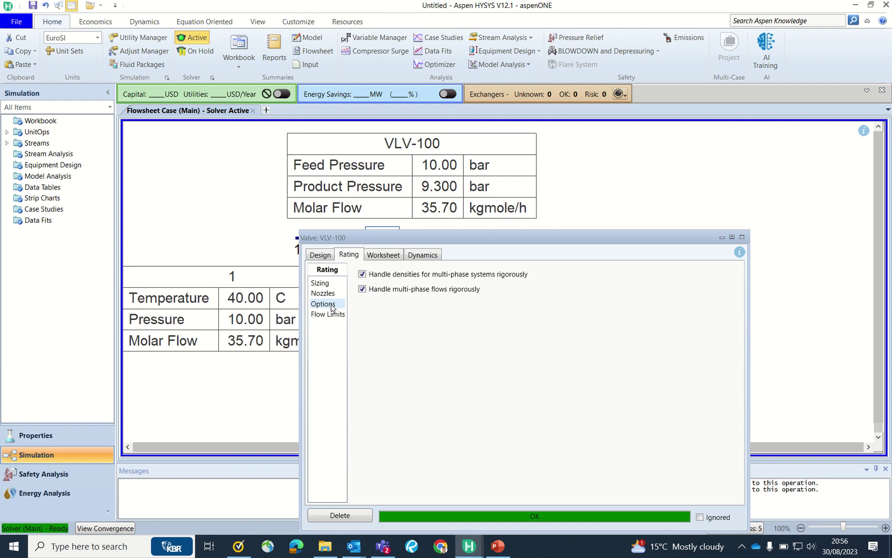
{"action": "left_click", "coordinate": [326, 315]}
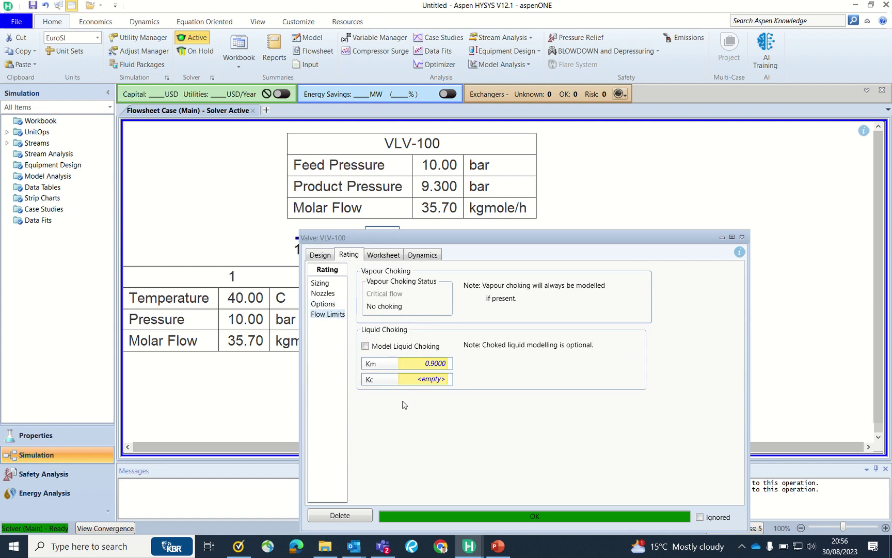
Review VLV-100's dynamic pipe model, holdup and actuator pages, ending on Flow Limits.
{"action": "left_click", "coordinate": [399, 258]}
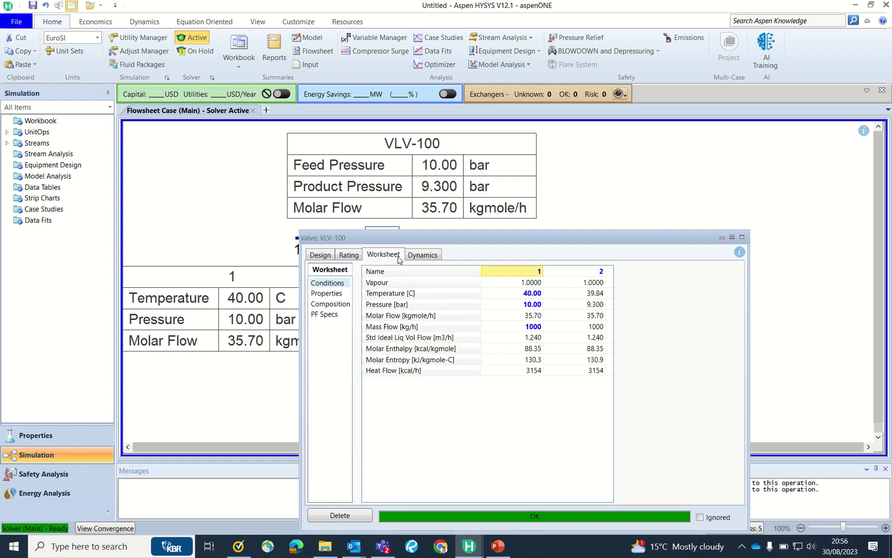
{"action": "left_click", "coordinate": [425, 256]}
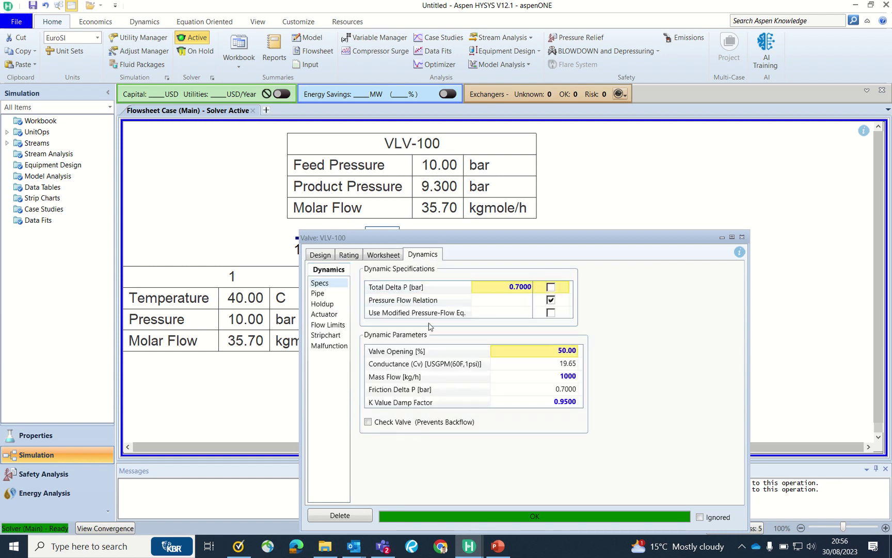
{"action": "left_click", "coordinate": [324, 295]}
{"action": "left_click", "coordinate": [331, 305]}
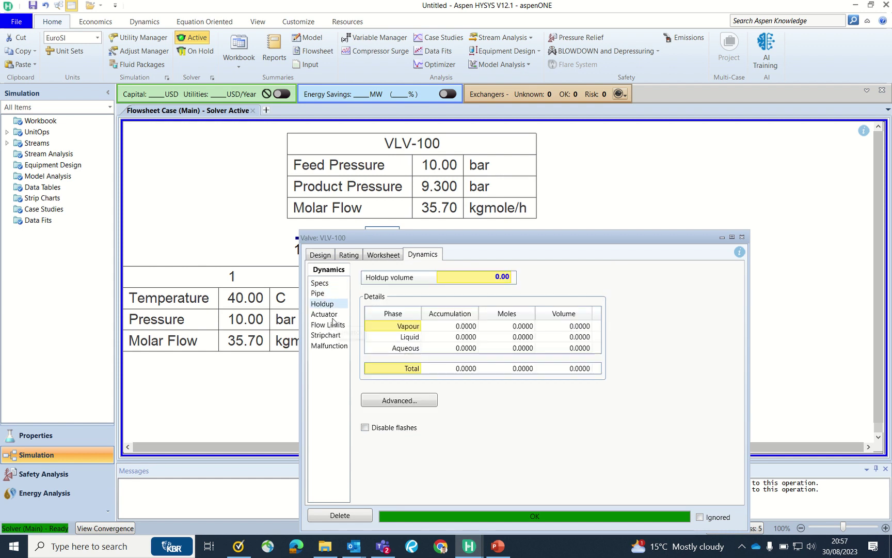
{"action": "left_click", "coordinate": [331, 314]}
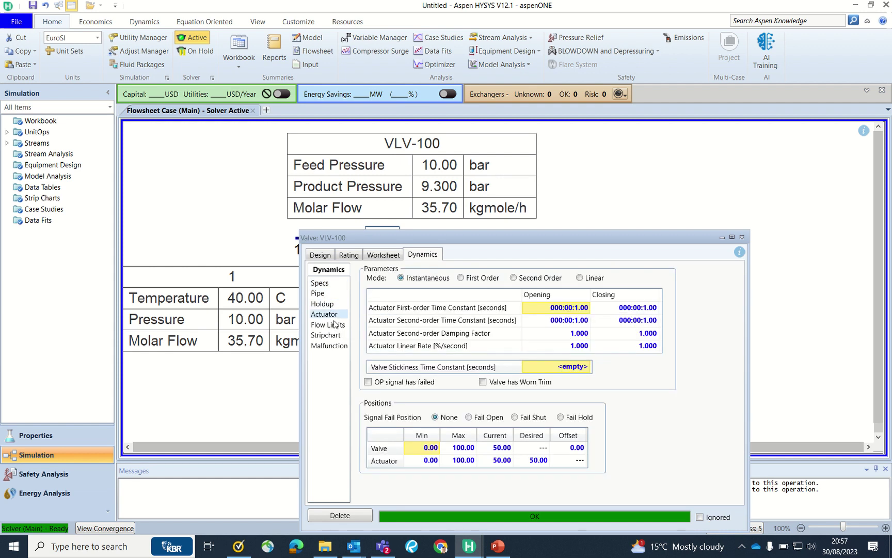
{"action": "left_click", "coordinate": [334, 324]}
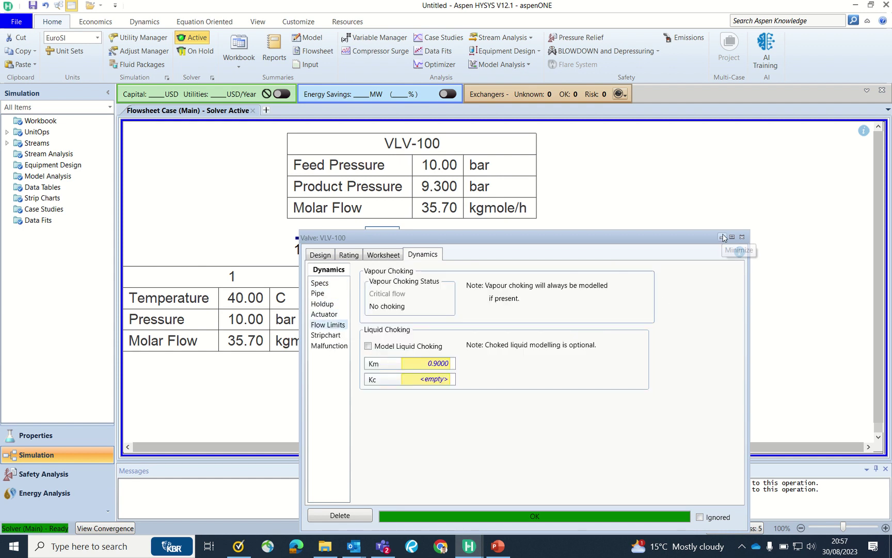
Close the valve window and shift the VLV-100 data table slightly right.
{"action": "left_click", "coordinate": [742, 237]}
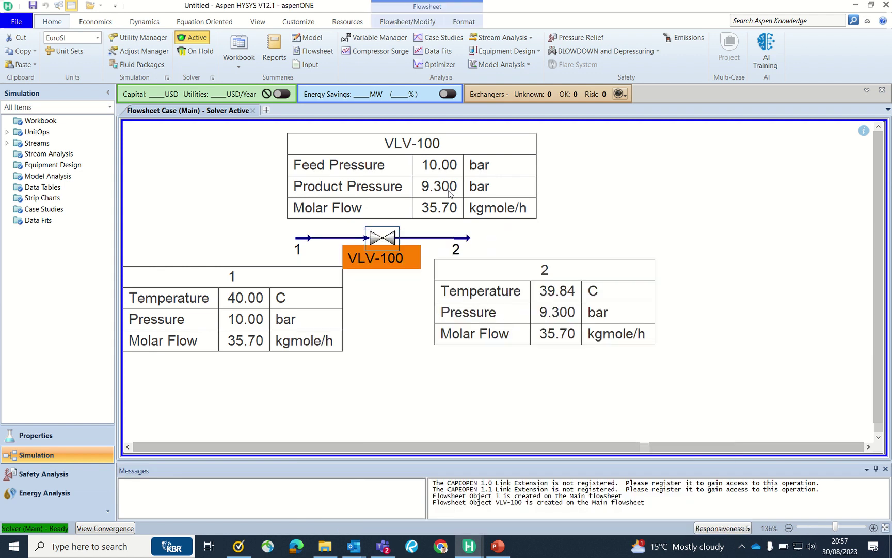
{"action": "left_click_drag", "start_coordinate": [449, 193], "coordinate": [475, 193]}
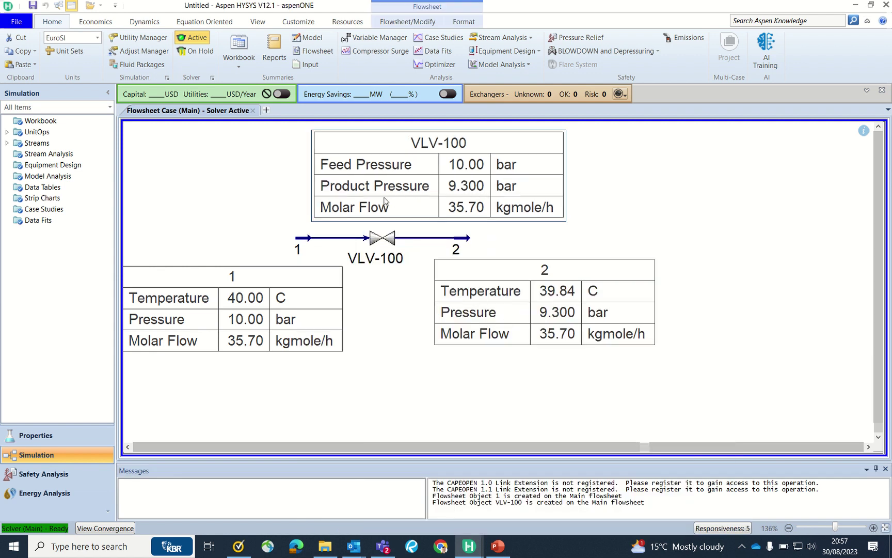
{"action": "mouse_move", "coordinate": [384, 251]}
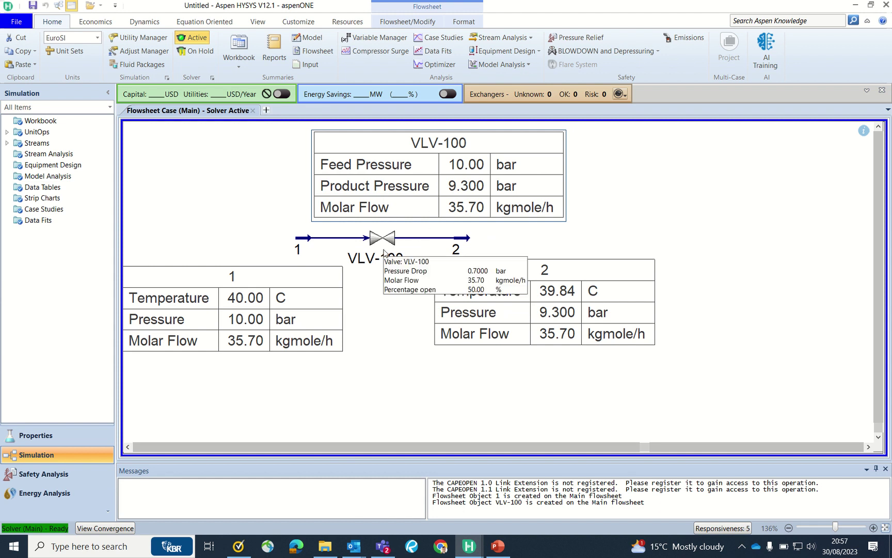
{"action": "right_click", "coordinate": [382, 241]}
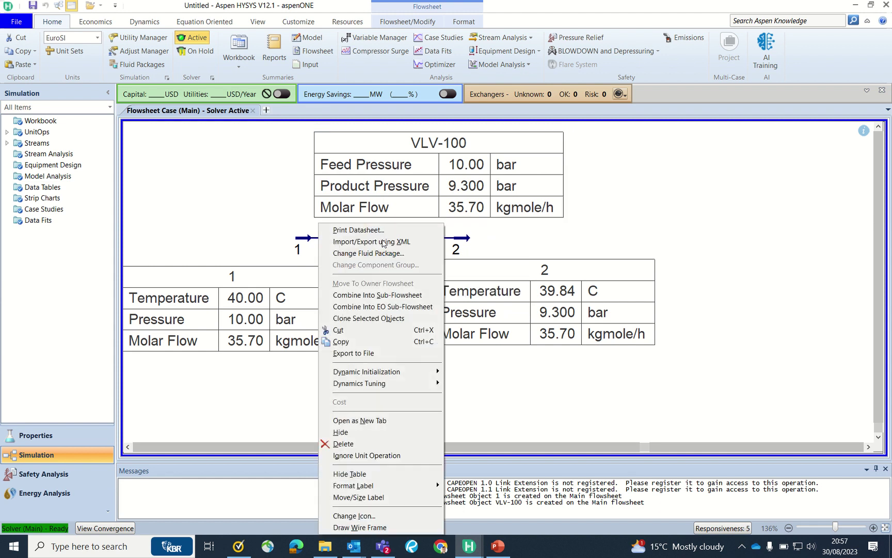
{"action": "right_click", "coordinate": [519, 196]}
{"action": "right_click", "coordinate": [511, 192]}
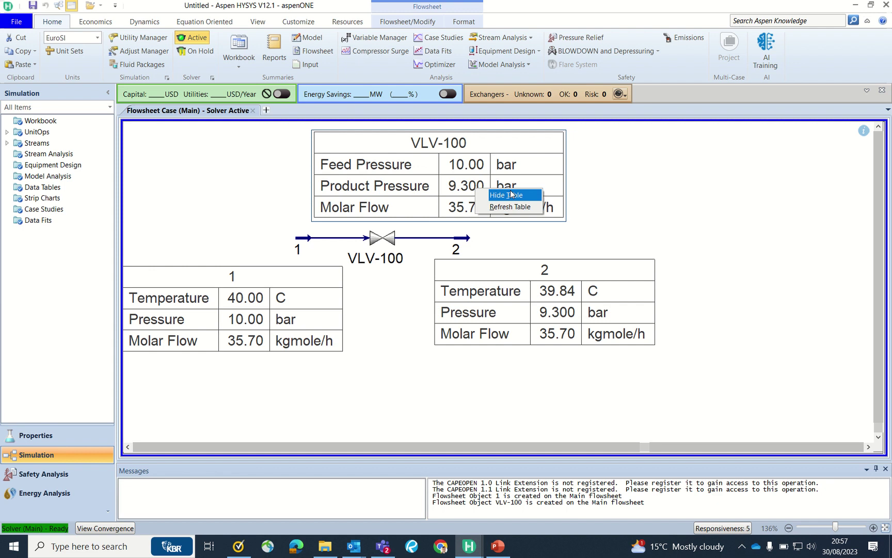
Add the Pressure Drop variable to the VLV-100 table, showing 0.7000 bar.
{"action": "double_click", "coordinate": [400, 187]}
{"action": "left_click", "coordinate": [510, 220]}
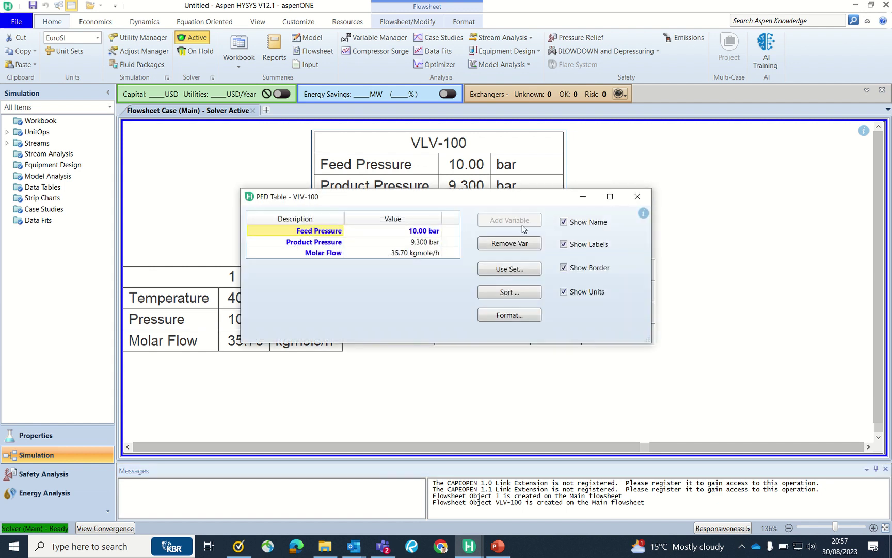
{"action": "left_click", "coordinate": [397, 166]}
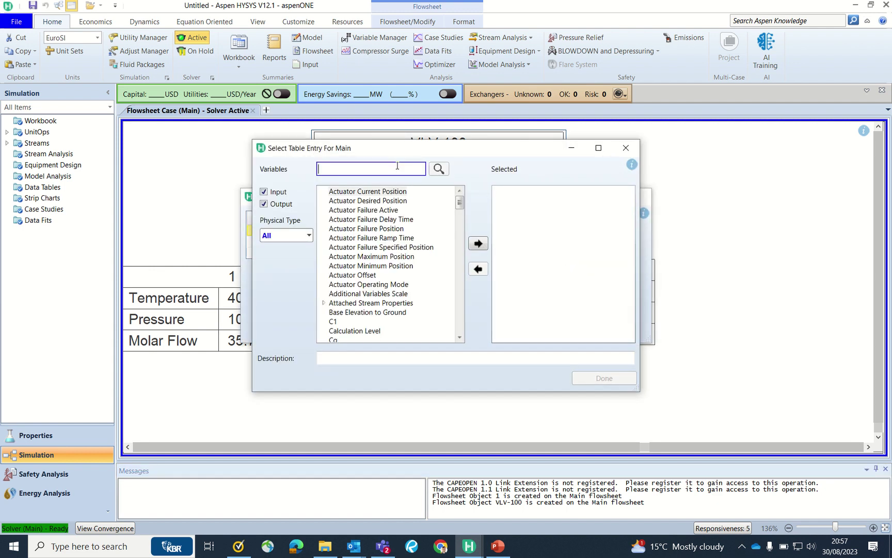
{"action": "type", "text": "c"}
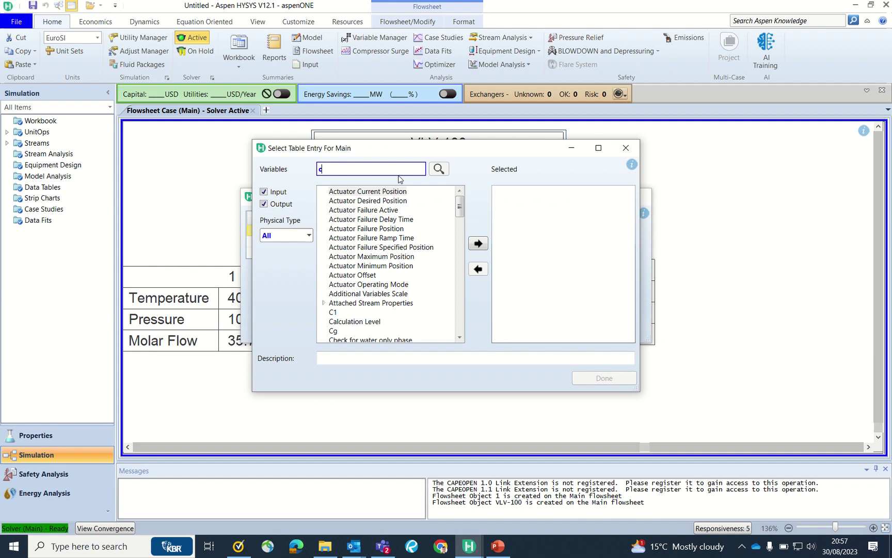
{"action": "key", "text": "BackSpace"}
{"action": "type", "text": "valv"}
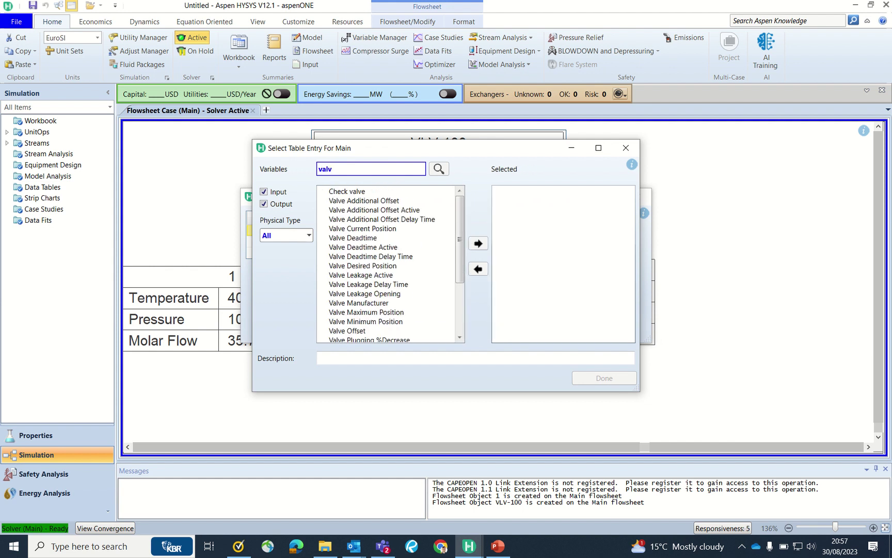
{"action": "key", "text": "BackSpace"}
{"action": "key", "text": "BackSpace"}
{"action": "type", "text": "pressure"}
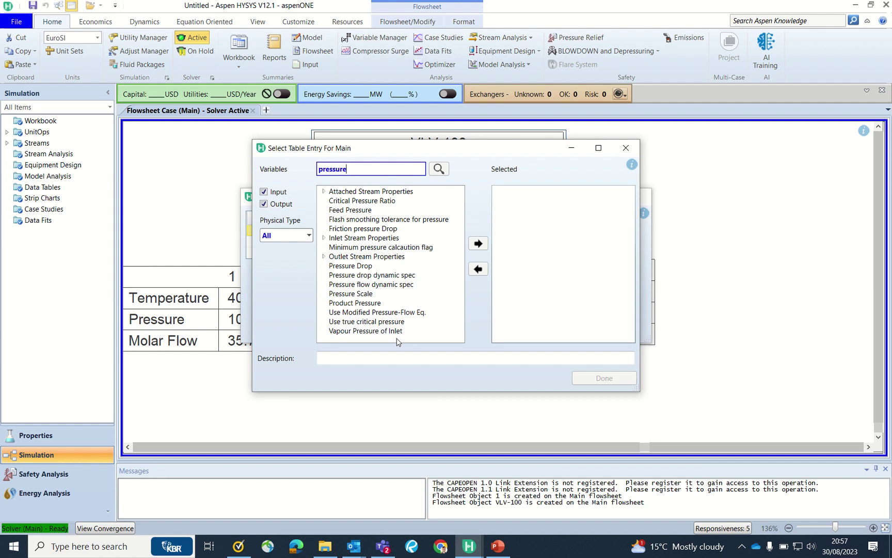
{"action": "left_click", "coordinate": [356, 266]}
{"action": "left_click", "coordinate": [479, 243]}
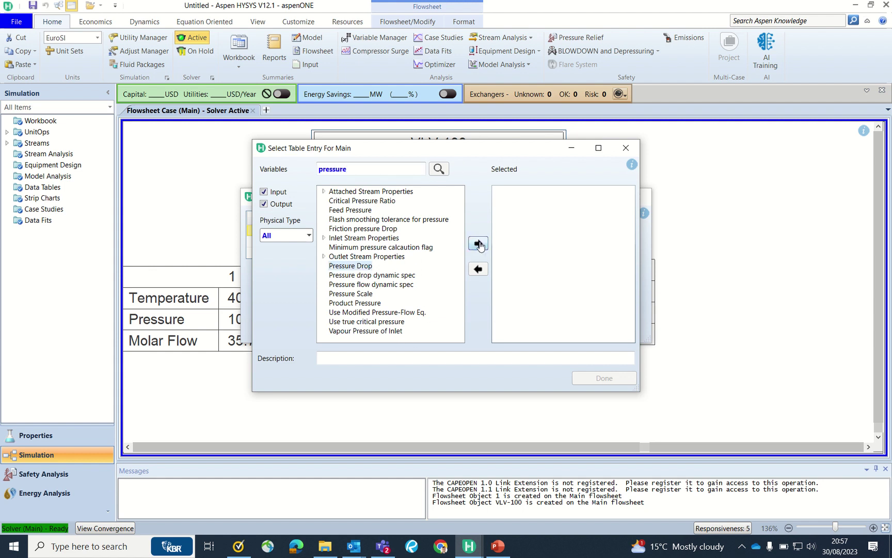
{"action": "left_click", "coordinate": [602, 378]}
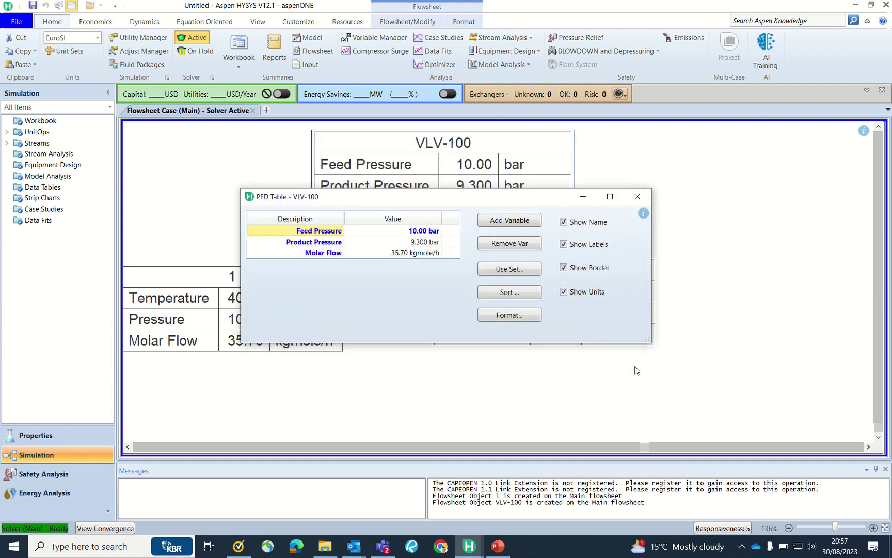
{"action": "left_click", "coordinate": [644, 201]}
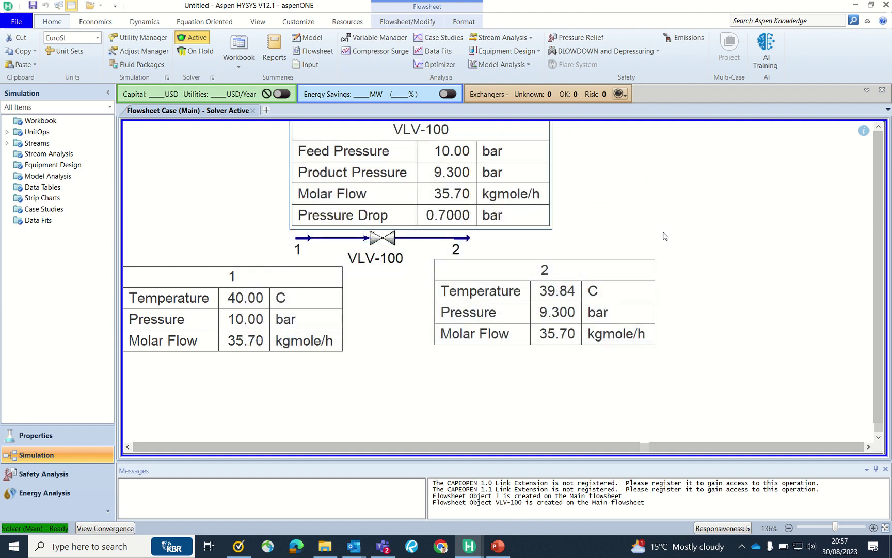
Clear VLV-100's 0.7000 bar Delta P specification in its design parameters.
{"action": "scroll", "coordinate": [514, 209], "scroll_direction": "down", "scroll_amount": 1}
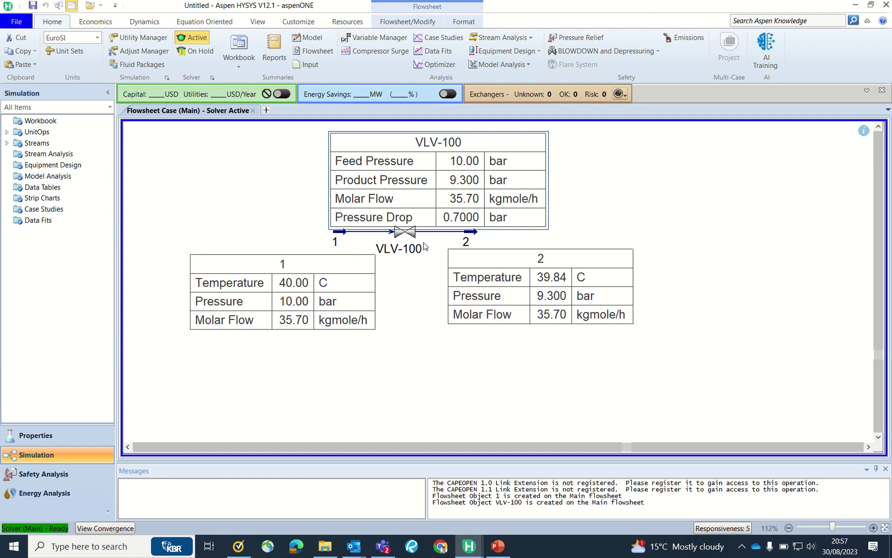
{"action": "double_click", "coordinate": [405, 237]}
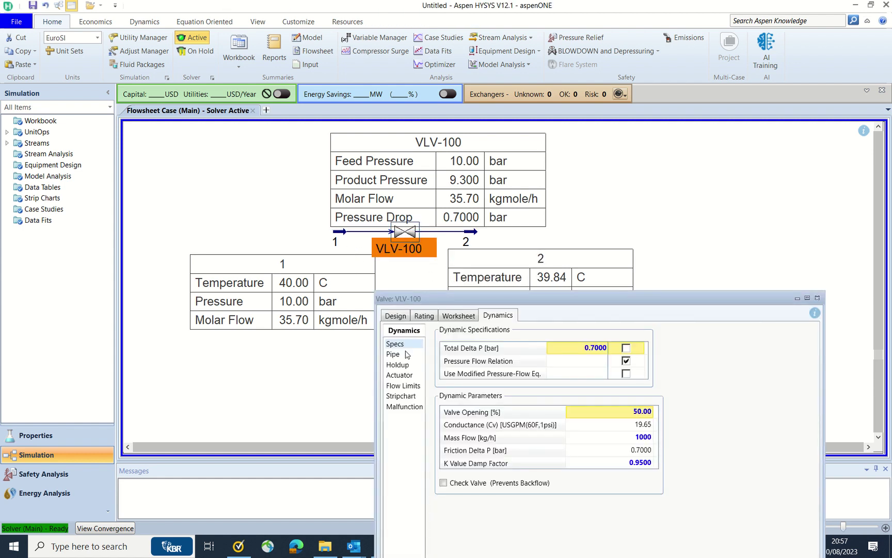
{"action": "left_click", "coordinate": [396, 316]}
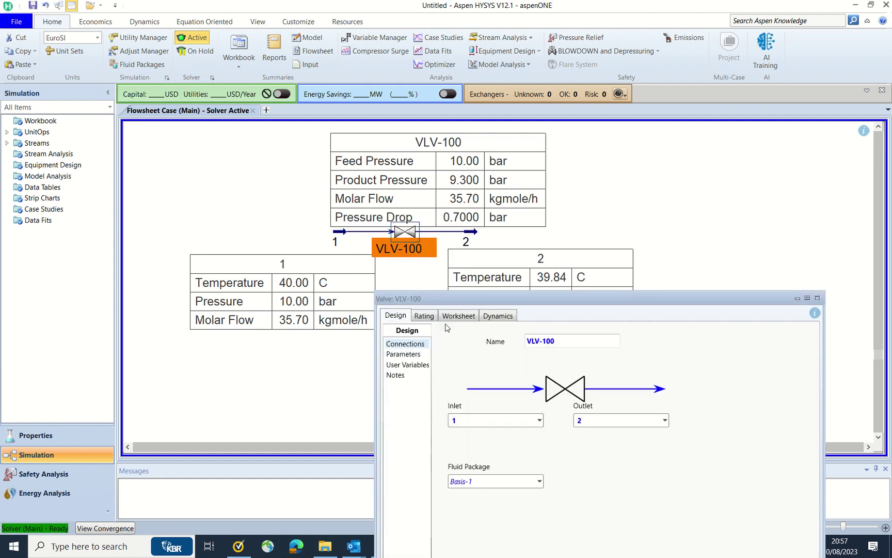
{"action": "left_click_drag", "start_coordinate": [492, 297], "coordinate": [388, 230]}
{"action": "left_click", "coordinate": [298, 287]}
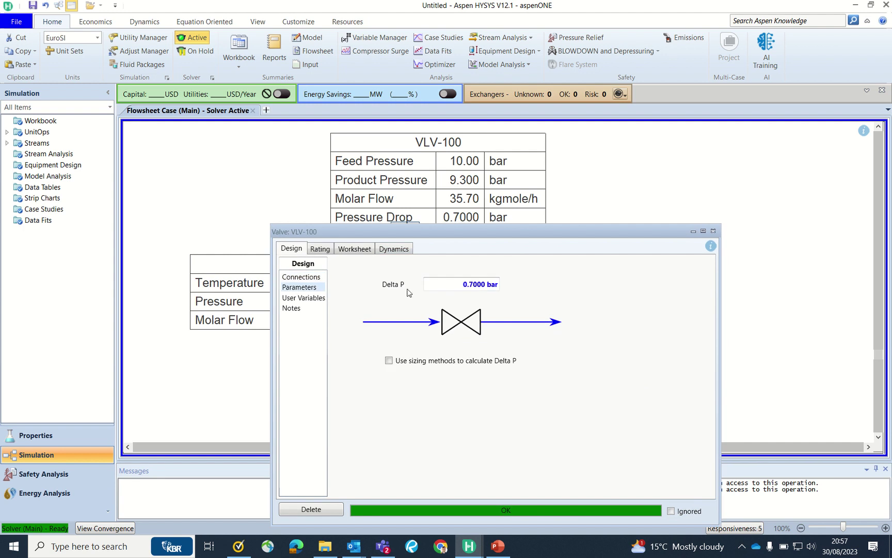
{"action": "left_click", "coordinate": [438, 288]}
{"action": "key", "text": "Delete"}
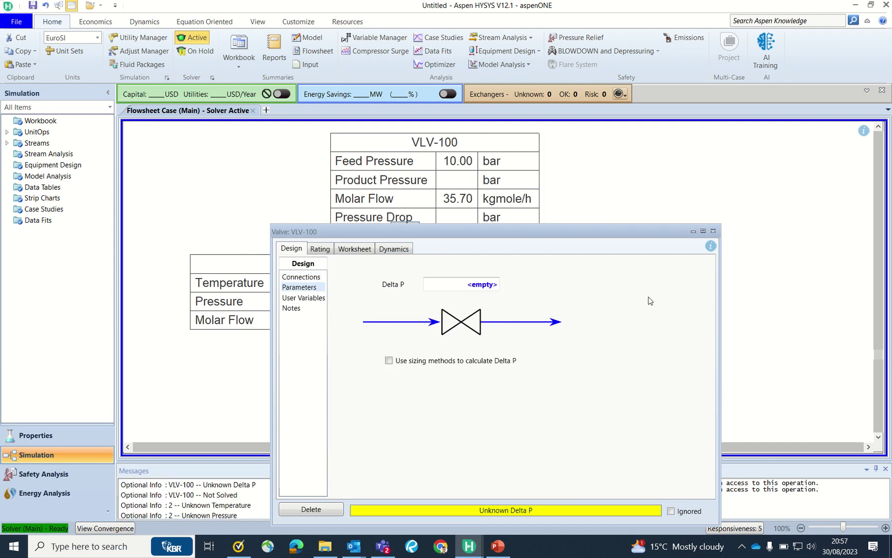
{"action": "left_click", "coordinate": [713, 231]}
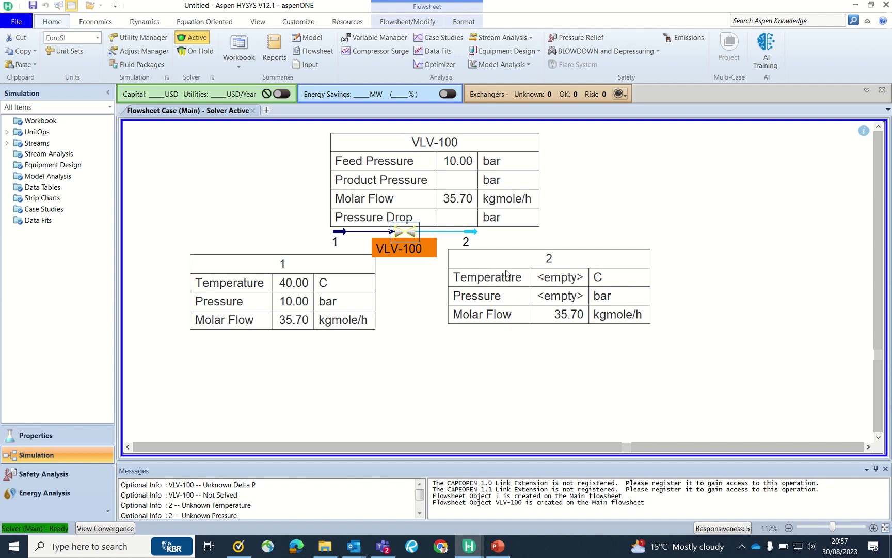
Set stream 2's outlet pressure to 8 bar.
{"action": "double_click", "coordinate": [467, 238]}
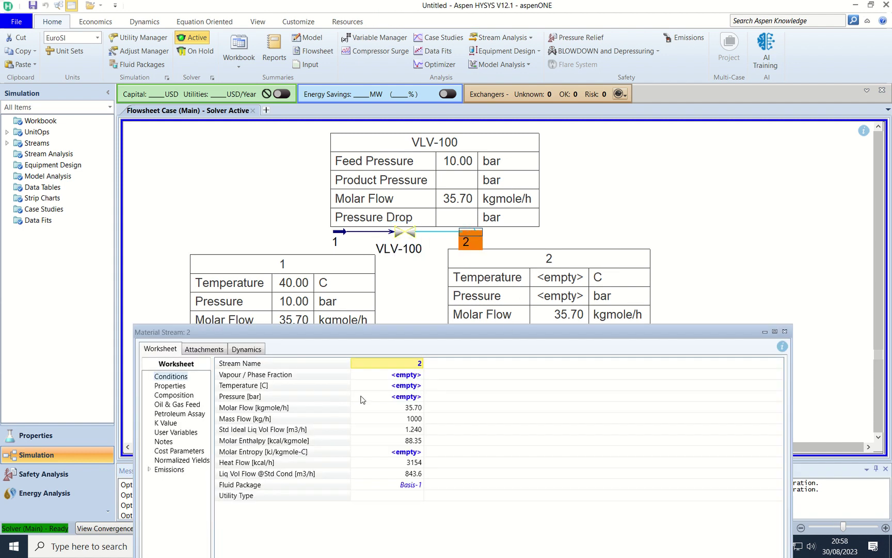
{"action": "left_click", "coordinate": [386, 396]}
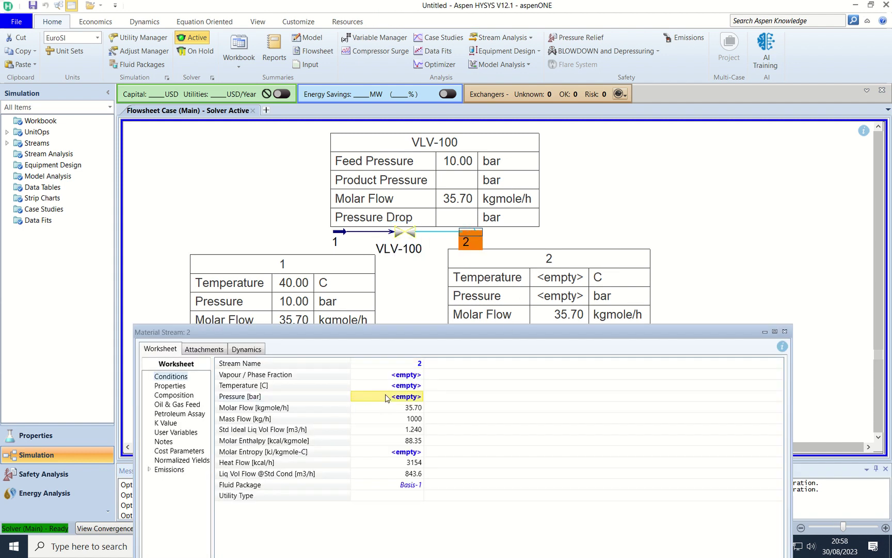
{"action": "type", "text": "8"}
{"action": "key", "text": "Return"}
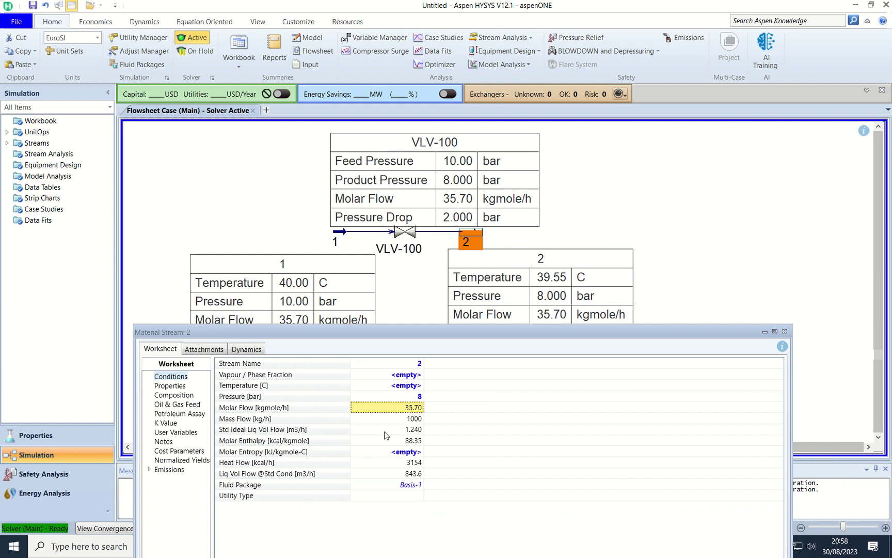
{"action": "left_click", "coordinate": [785, 332]}
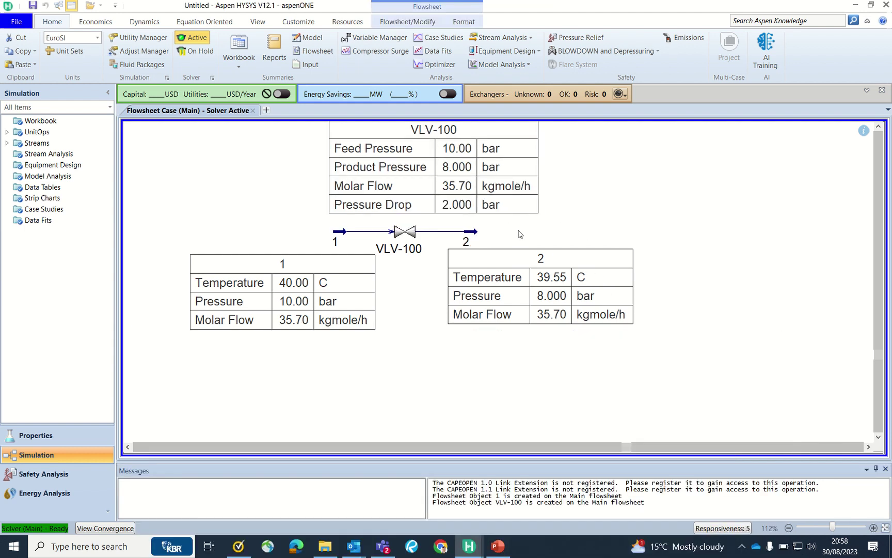
Set feed stream 1's mass flow to 980 kg/h (34.98 kgmole/h).
{"action": "double_click", "coordinate": [338, 233]}
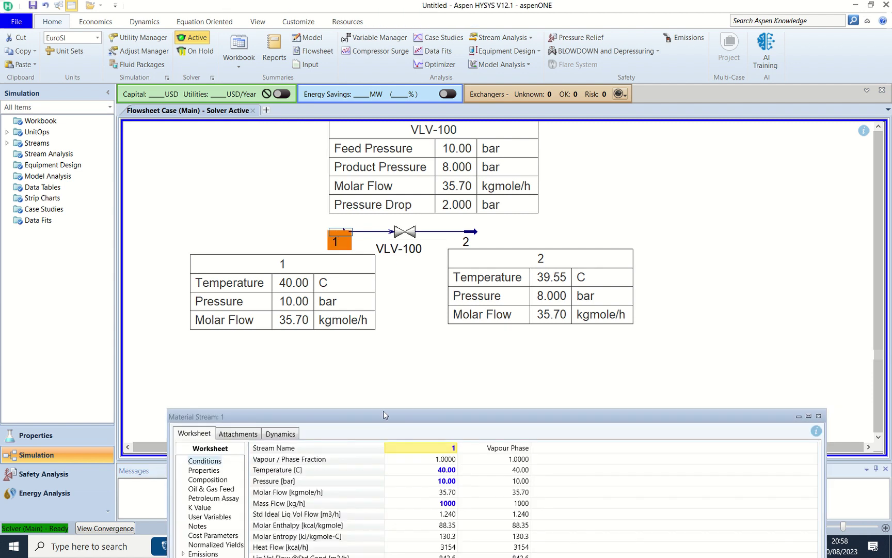
{"action": "left_click_drag", "start_coordinate": [382, 411], "coordinate": [479, 259]}
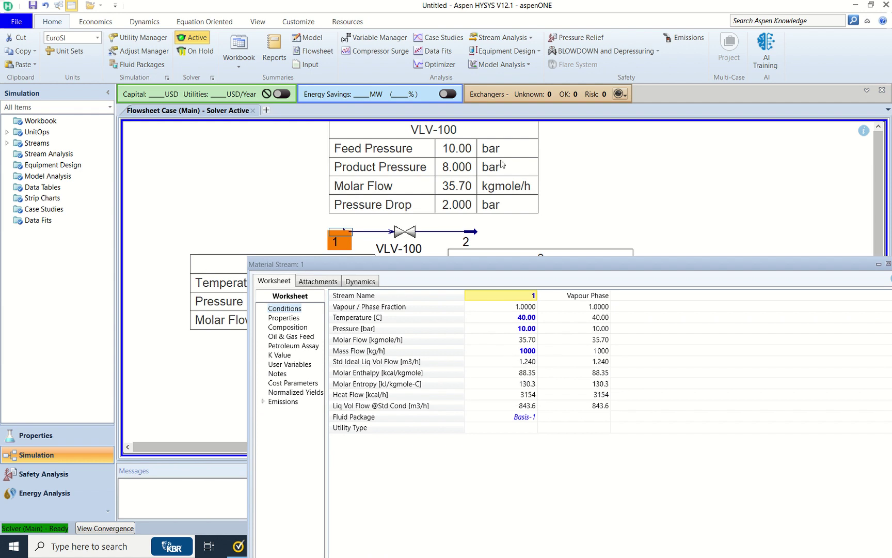
{"action": "left_click", "coordinate": [497, 353]}
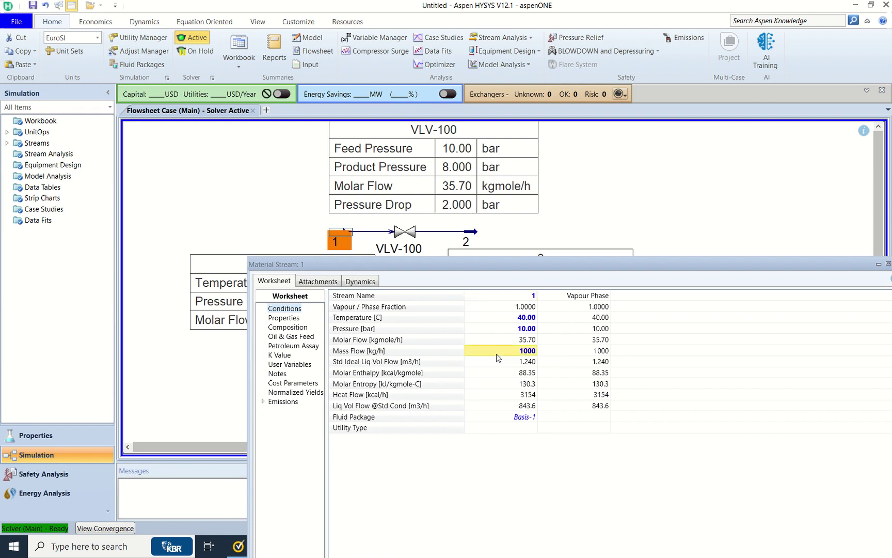
{"action": "type", "text": "980"}
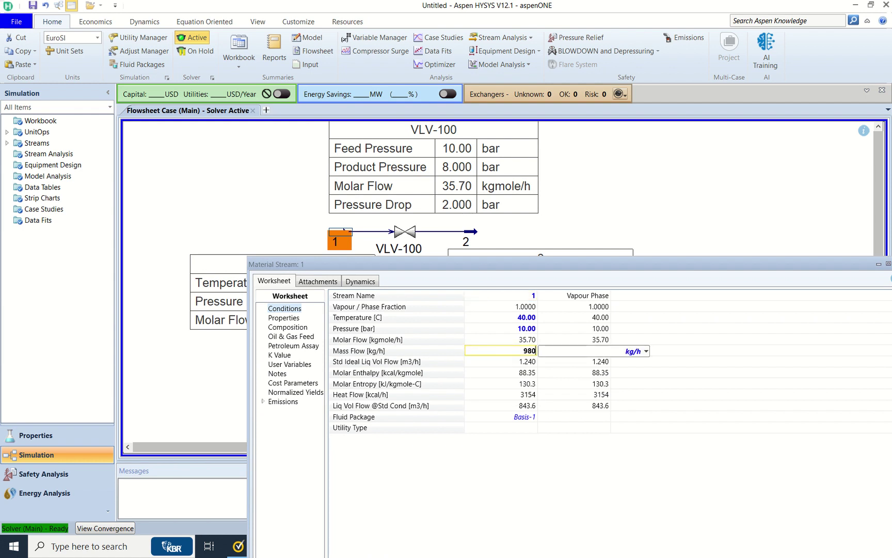
{"action": "key", "text": "Return"}
{"action": "key", "text": "Down"}
{"action": "key", "text": "Down"}
{"action": "key", "text": "Down"}
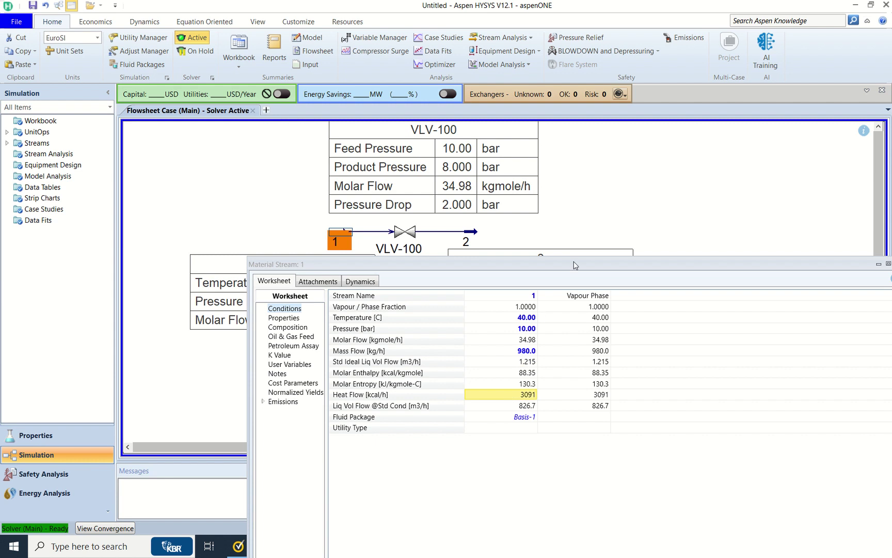
{"action": "left_click_drag", "start_coordinate": [582, 263], "coordinate": [457, 267]}
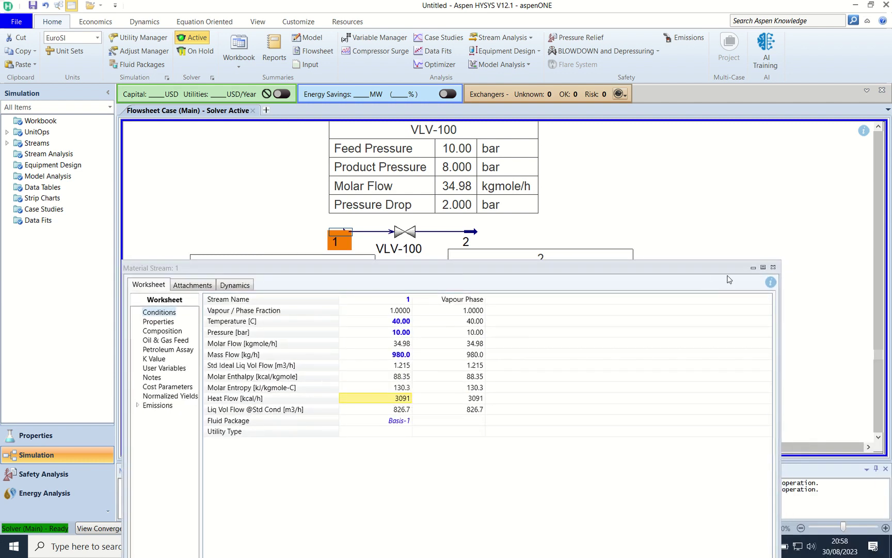
{"action": "left_click", "coordinate": [773, 267]}
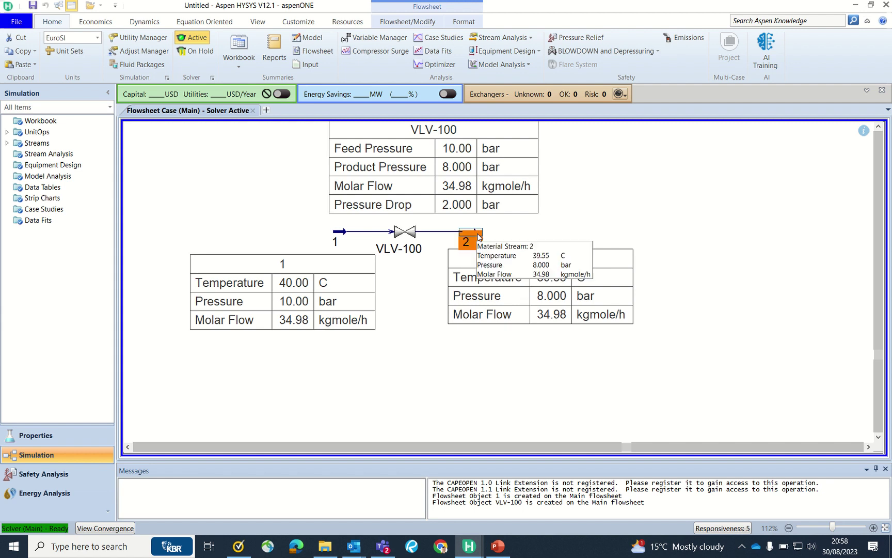
Enter 9.8 bar as stream 1's pressure and check stream 2's 8 bar pressure.
{"action": "double_click", "coordinate": [345, 244]}
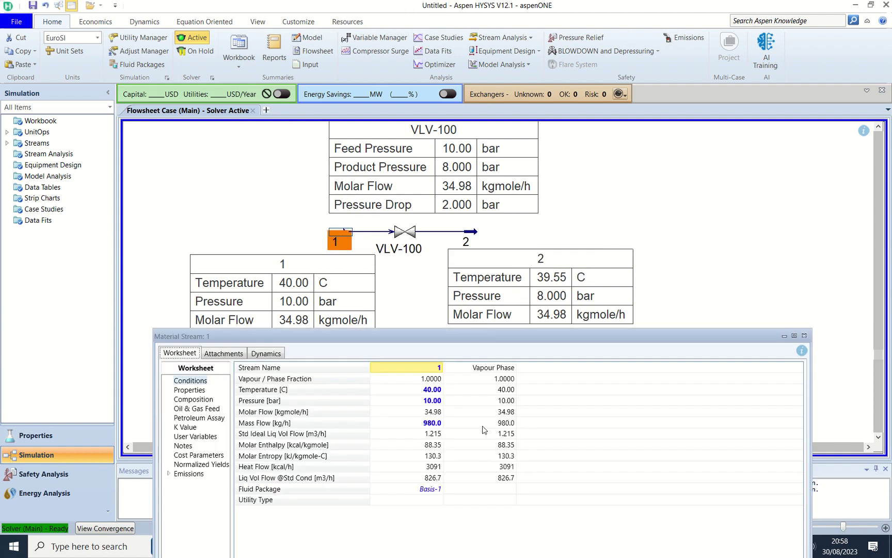
{"action": "left_click", "coordinate": [437, 401]}
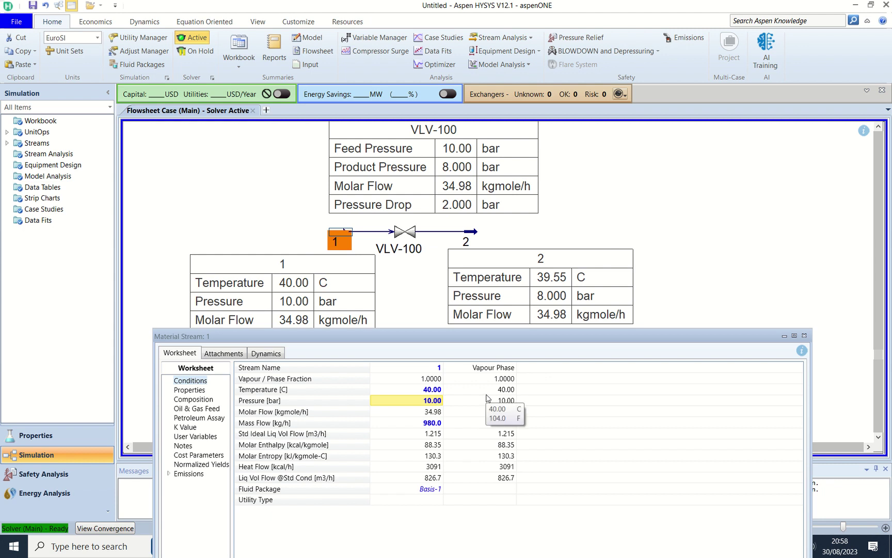
{"action": "type", "text": "9.8"}
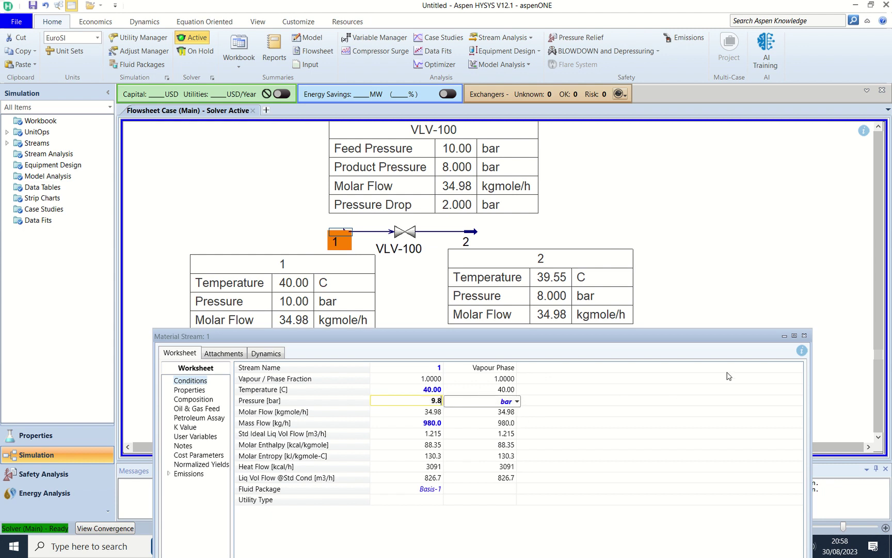
{"action": "left_click", "coordinate": [805, 336]}
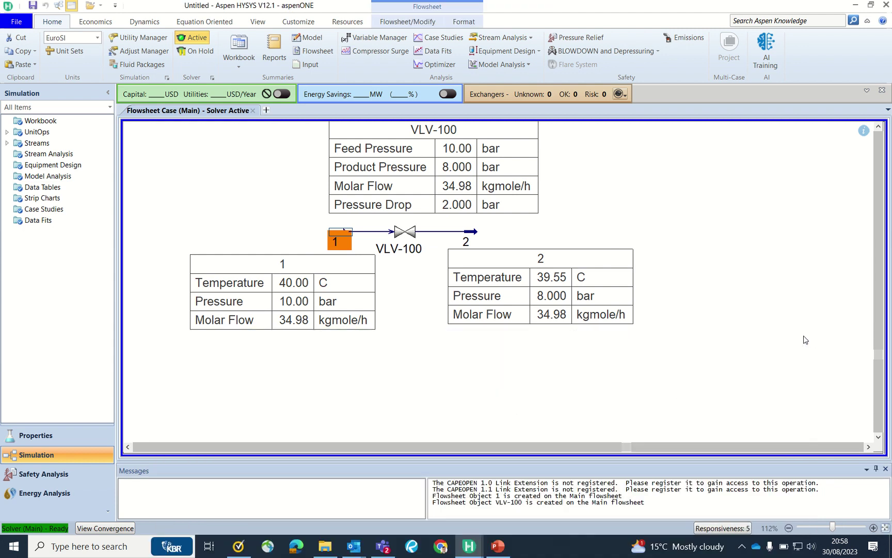
{"action": "double_click", "coordinate": [470, 238]}
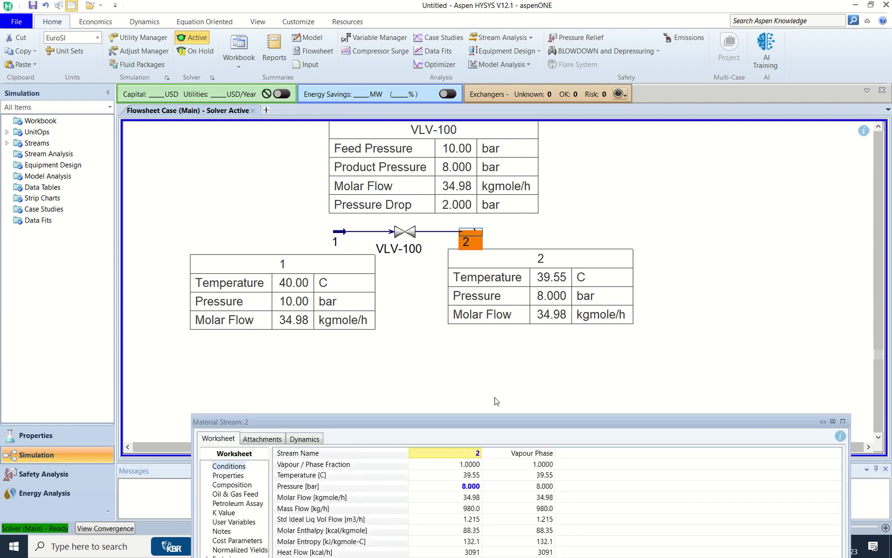
{"action": "left_click", "coordinate": [459, 487]}
{"action": "left_click", "coordinate": [842, 421]}
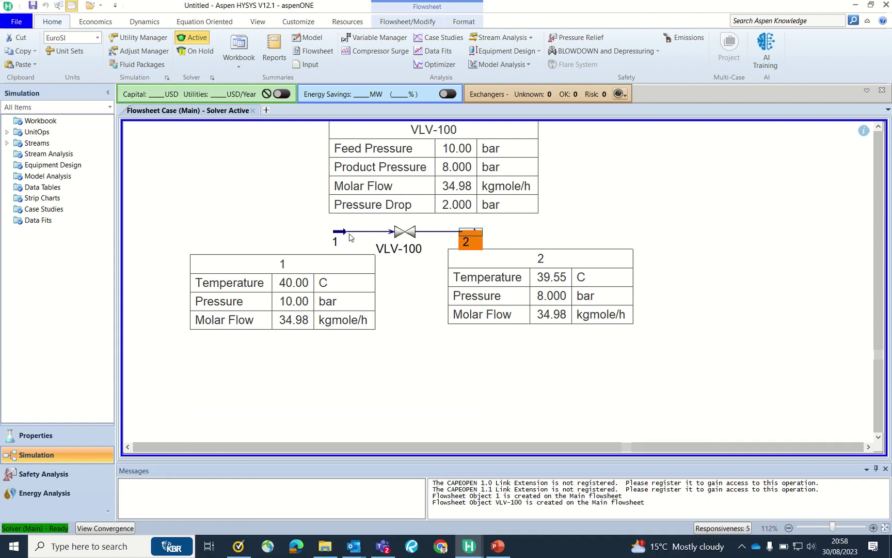
Re-enter and commit stream 1's 9.8 bar pressure, giving a 1.800 bar pressure drop.
{"action": "double_click", "coordinate": [340, 237]}
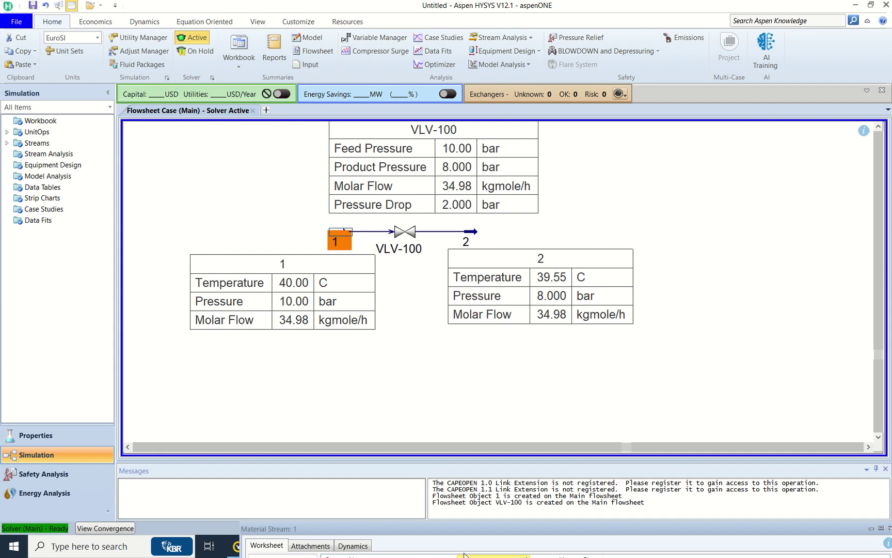
{"action": "left_click_drag", "start_coordinate": [471, 536], "coordinate": [374, 153]}
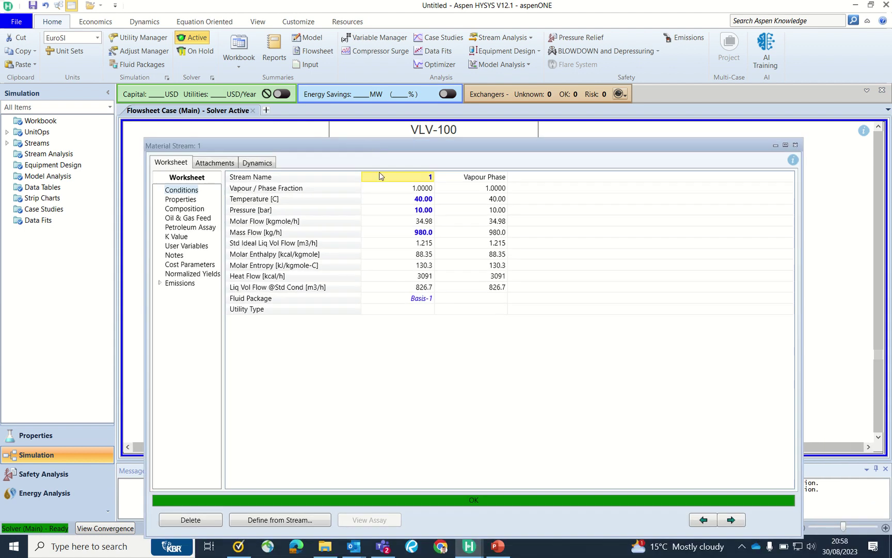
{"action": "left_click", "coordinate": [388, 213]}
{"action": "type", "text": "9.8"}
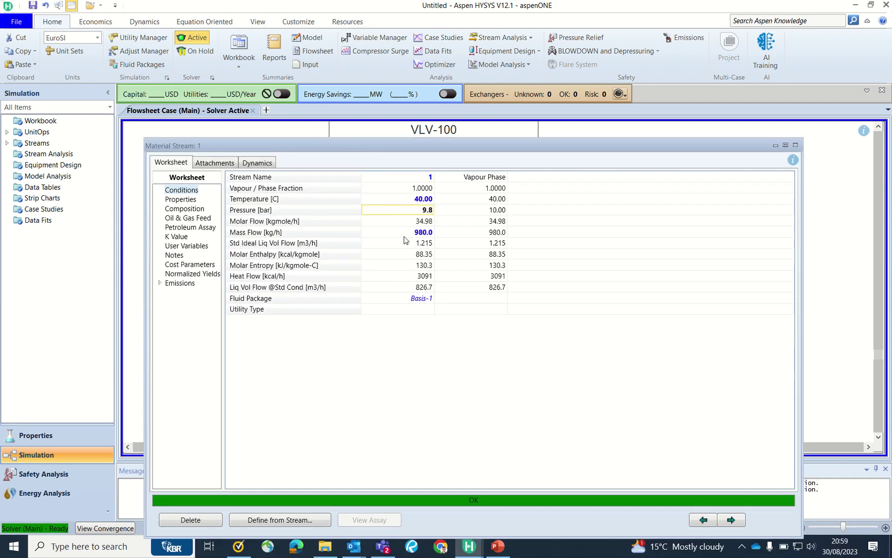
{"action": "key", "text": "Return"}
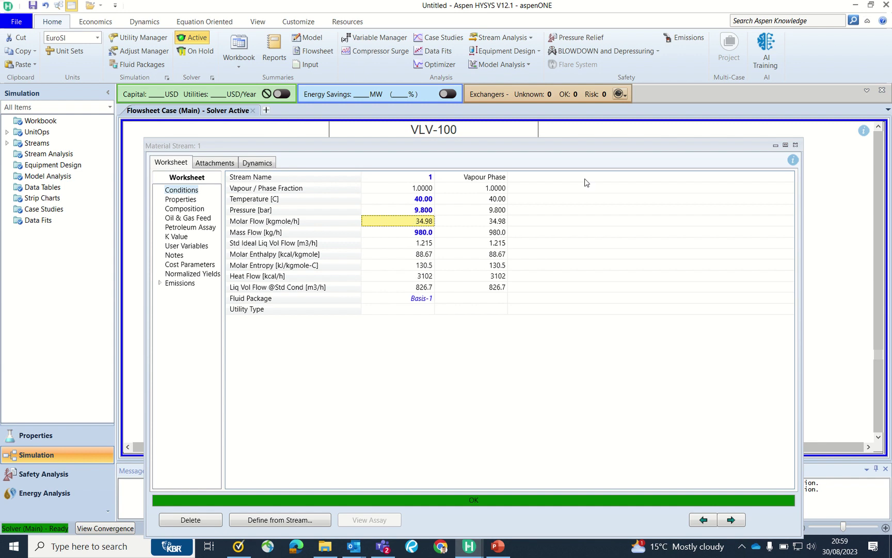
{"action": "left_click", "coordinate": [795, 145]}
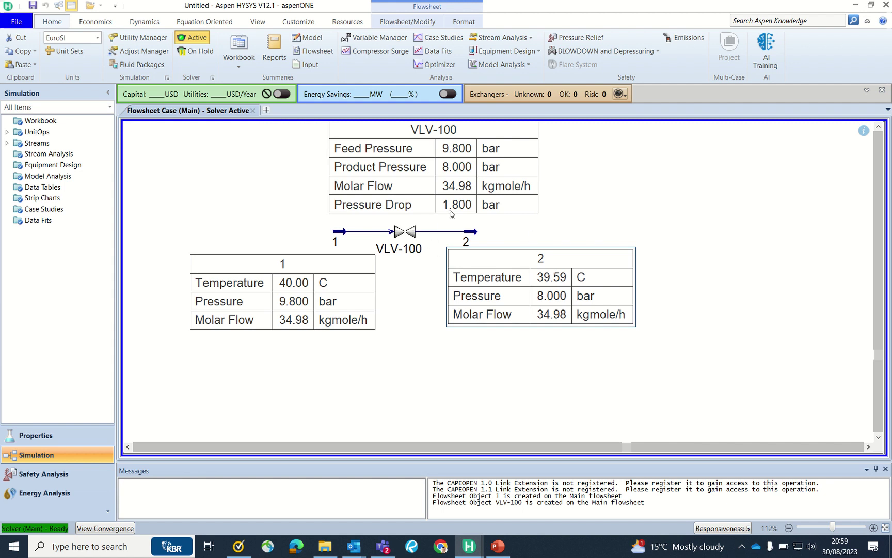
Move stream 2 and its table right, stream 1 and its table left.
{"action": "left_click", "coordinate": [383, 231]}
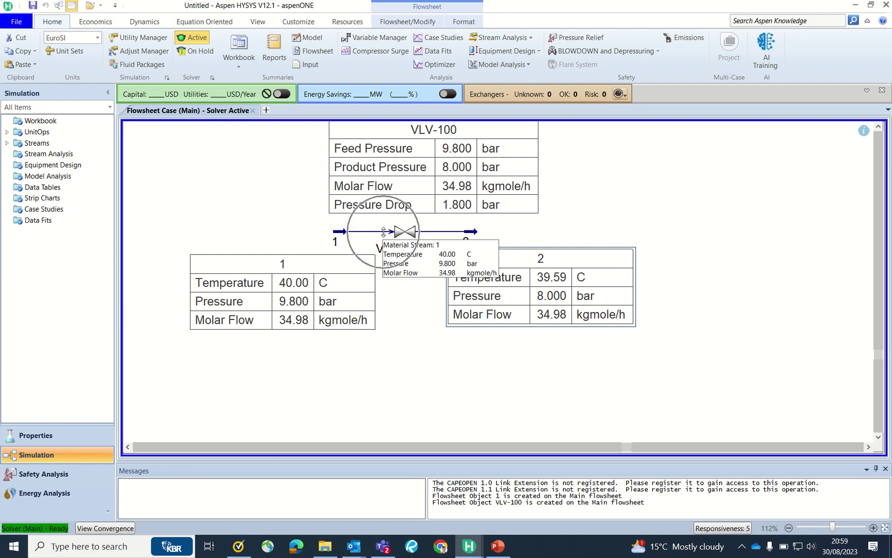
{"action": "left_click", "coordinate": [436, 231]}
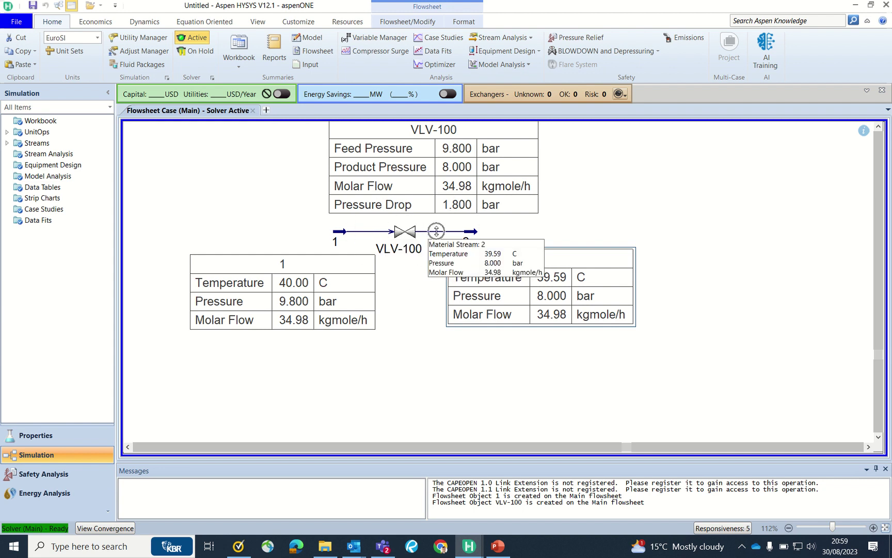
{"action": "mouse_move", "coordinate": [478, 236]}
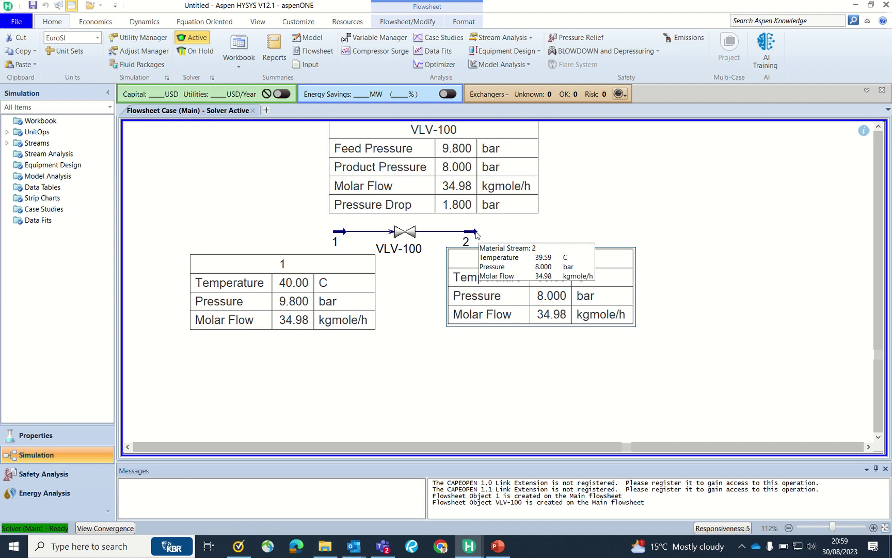
{"action": "left_click_drag", "start_coordinate": [476, 235], "coordinate": [526, 234]}
{"action": "left_click", "coordinate": [337, 233]}
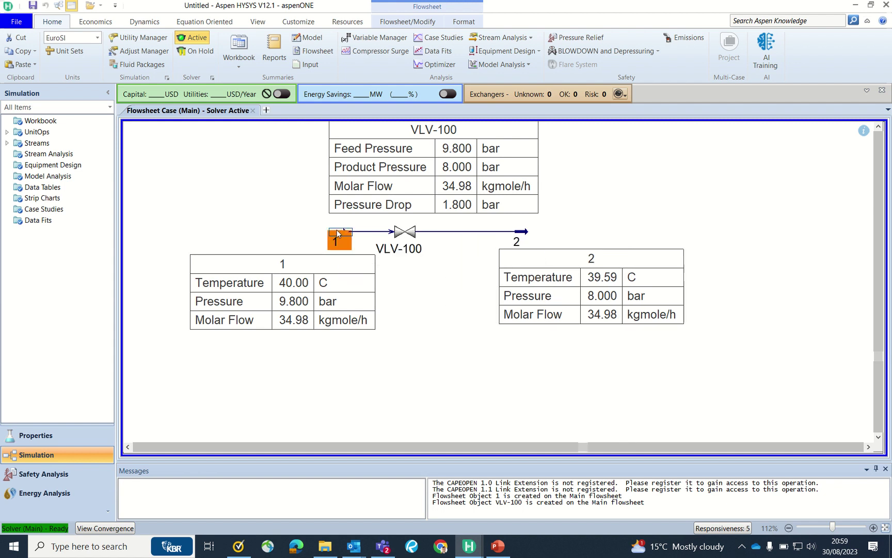
{"action": "left_click_drag", "start_coordinate": [335, 231], "coordinate": [267, 230]}
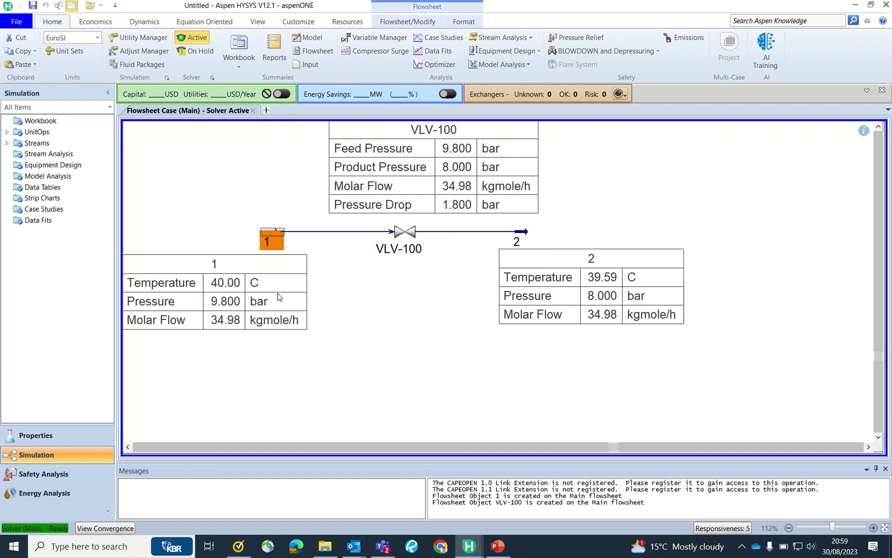
{"action": "left_click_drag", "start_coordinate": [278, 295], "coordinate": [289, 315]}
Align stream 2's table, centre the VLV-100 table above the valve, and zoom out.
{"action": "mouse_move", "coordinate": [275, 236]}
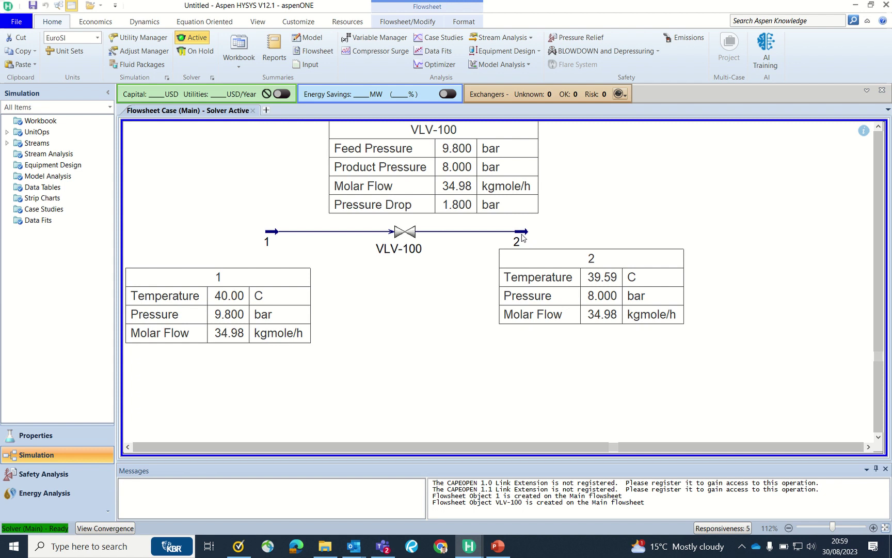
{"action": "left_click_drag", "start_coordinate": [539, 282], "coordinate": [538, 285]}
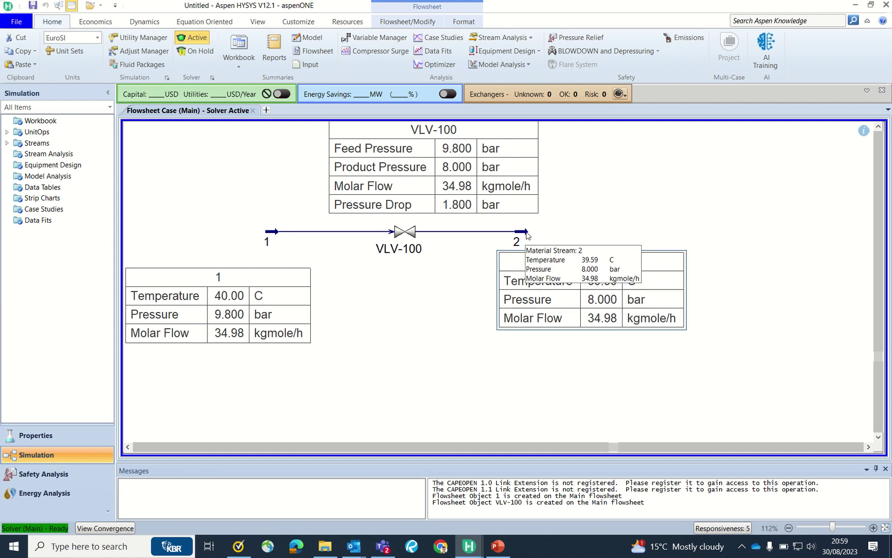
{"action": "left_click", "coordinate": [527, 234]}
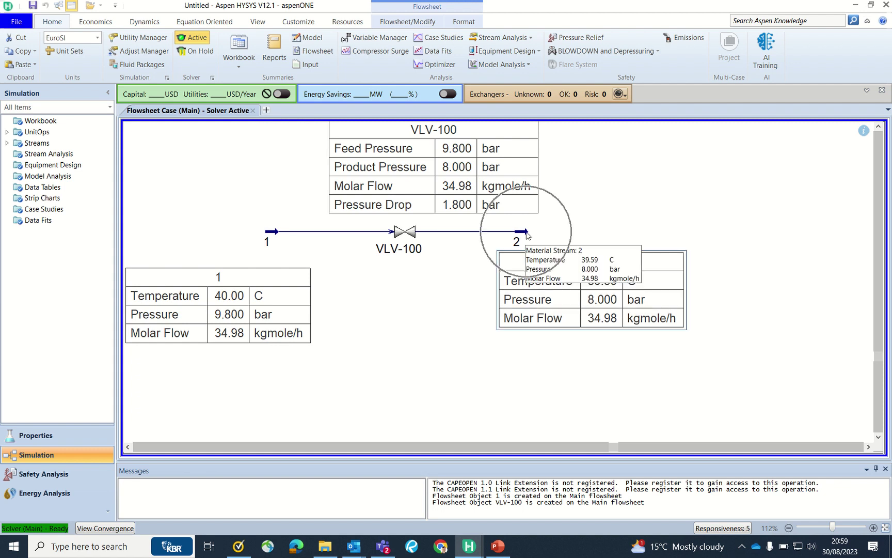
{"action": "left_click", "coordinate": [266, 240]}
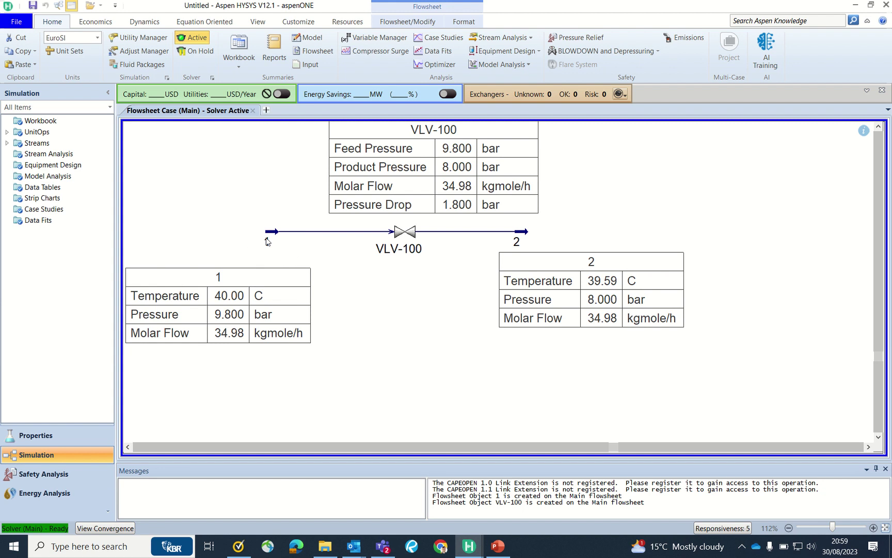
{"action": "left_click_drag", "start_coordinate": [497, 192], "coordinate": [447, 196]}
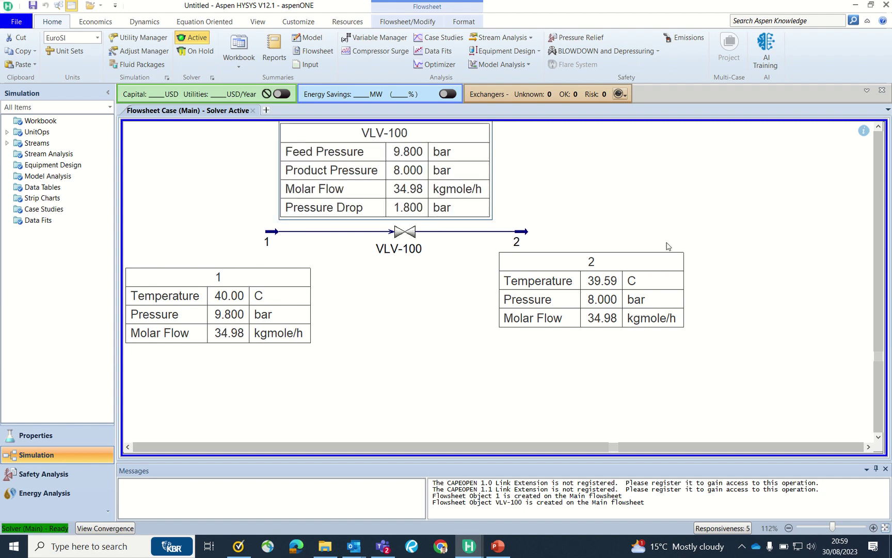
{"action": "scroll", "coordinate": [666, 246], "scroll_direction": "down", "scroll_amount": 1}
{"action": "left_click", "coordinate": [658, 203]}
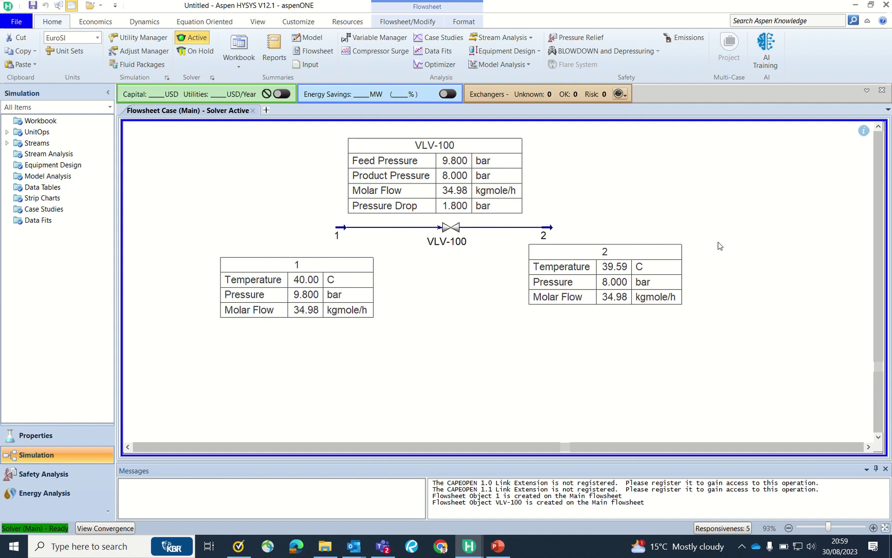